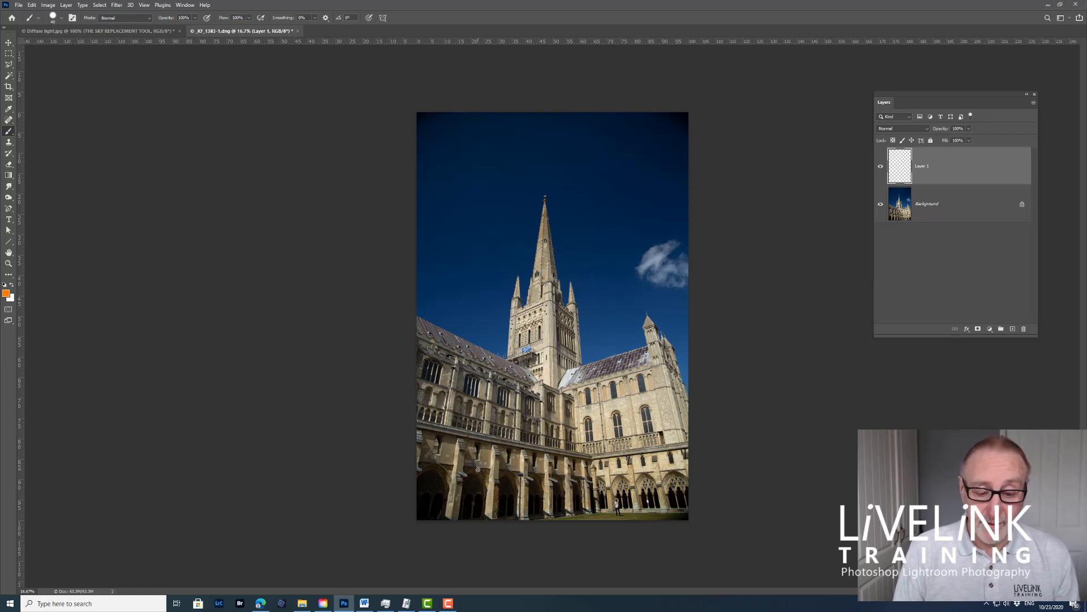
Step: Paint orange arrows on the cathedral's lower-left walls and a sun with rays in the upper-left sky on Layer 1
mouse_move(479, 469)
left_mouse_down()
mouse_move(451, 402)
mouse_move(450, 415)
mouse_move(451, 404)
mouse_move(471, 419)
left_mouse_up()
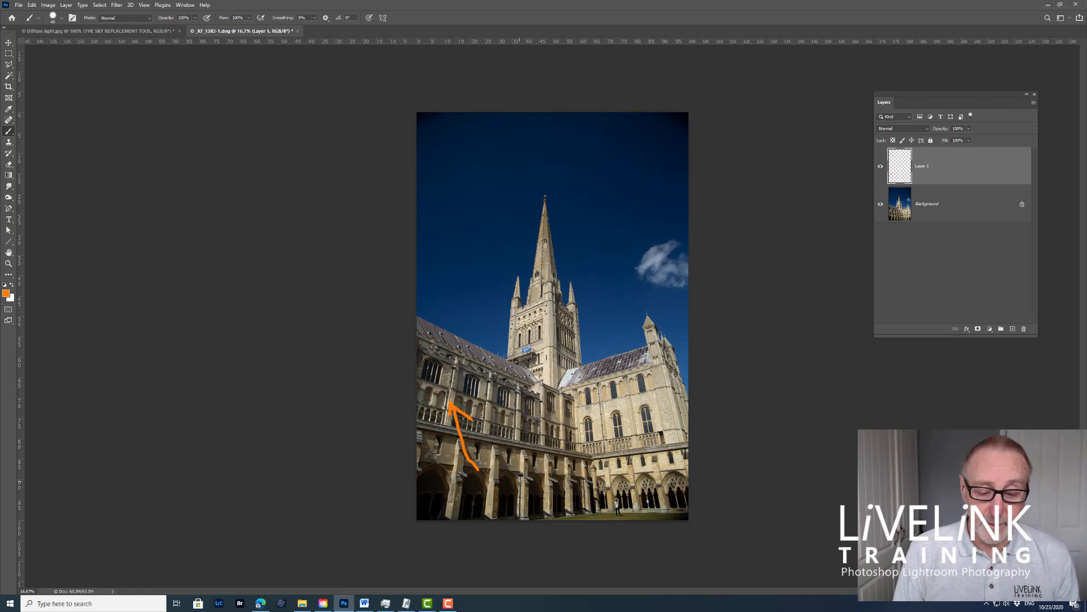
mouse_move(510, 470)
left_mouse_down()
mouse_move(479, 396)
mouse_move(488, 409)
left_mouse_up()
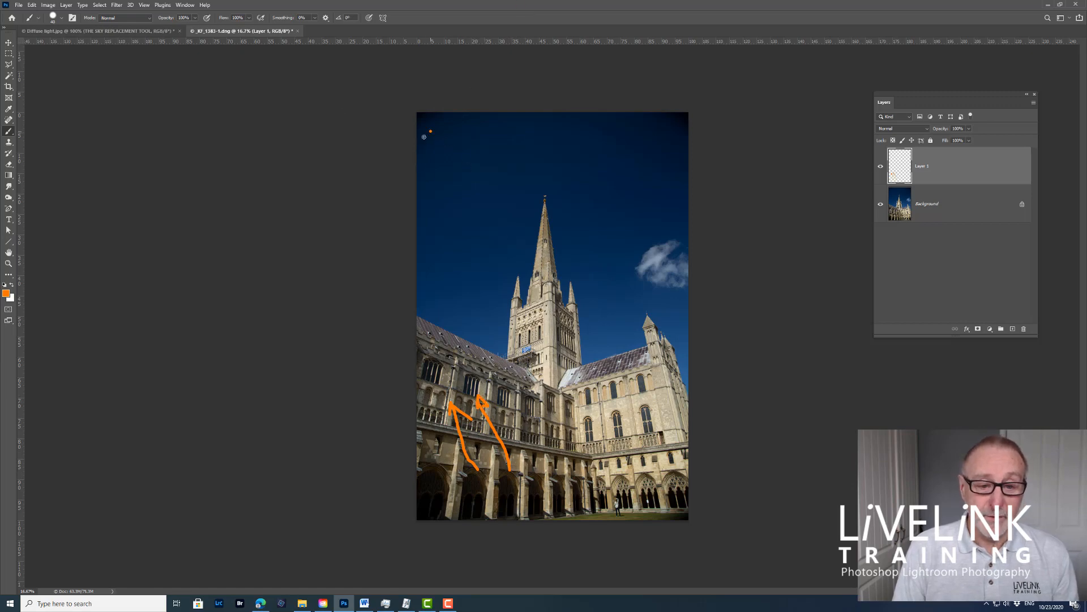
mouse_move(423, 136)
left_mouse_down()
mouse_move(442, 165)
mouse_move(435, 136)
mouse_move(420, 164)
mouse_move(422, 144)
left_mouse_up()
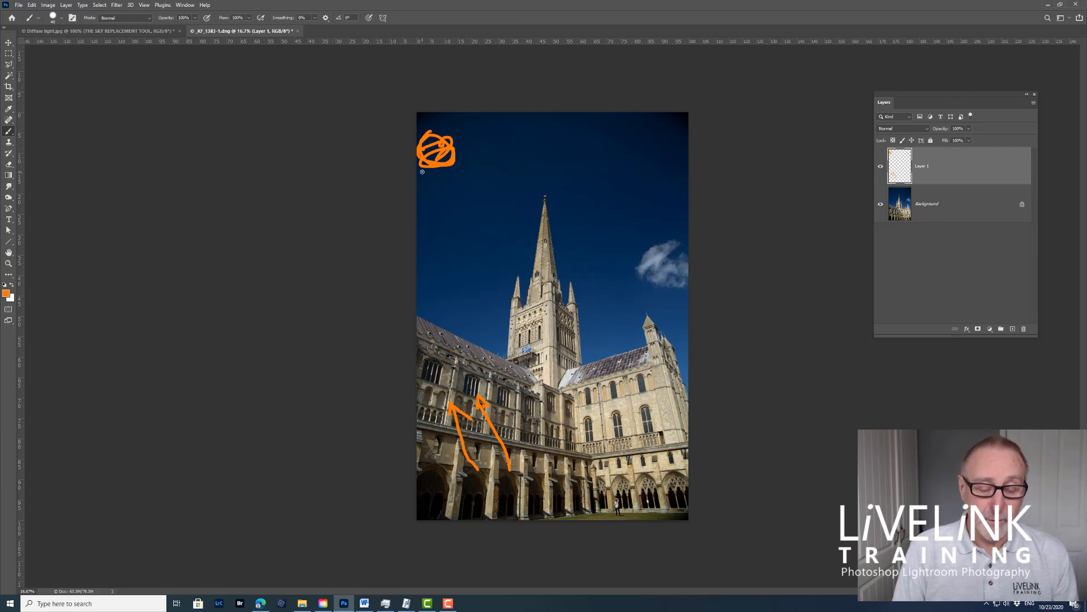
mouse_move(422, 172)
left_mouse_down()
mouse_move(490, 319)
mouse_move(507, 332)
mouse_move(497, 294)
left_mouse_up()
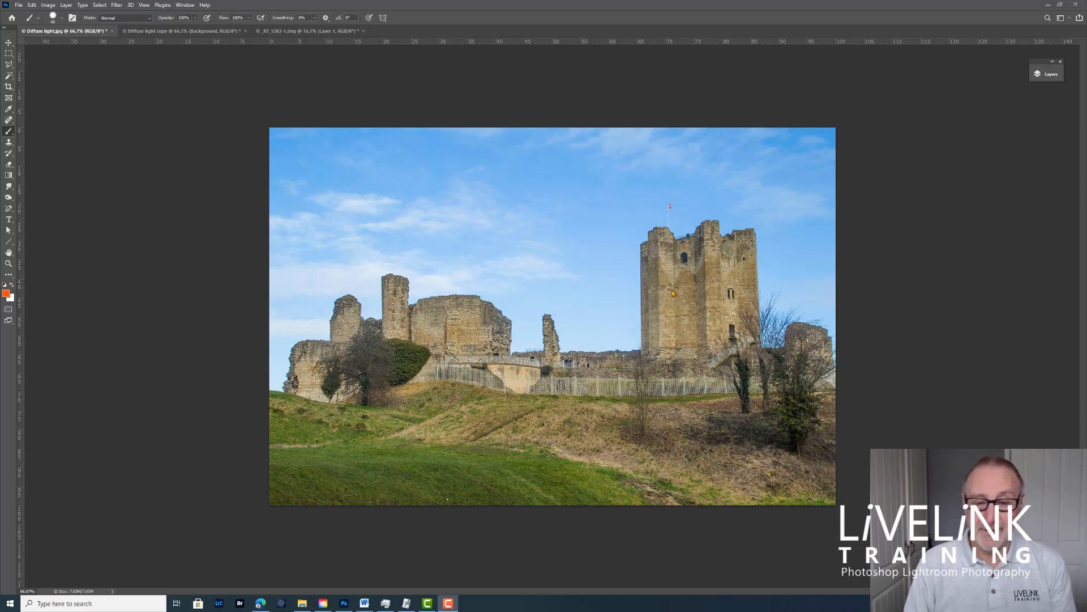
Step: Examine the Diffuse light copy document and the sky-3395811_1280.jpg cloud image
left_click(178, 31)
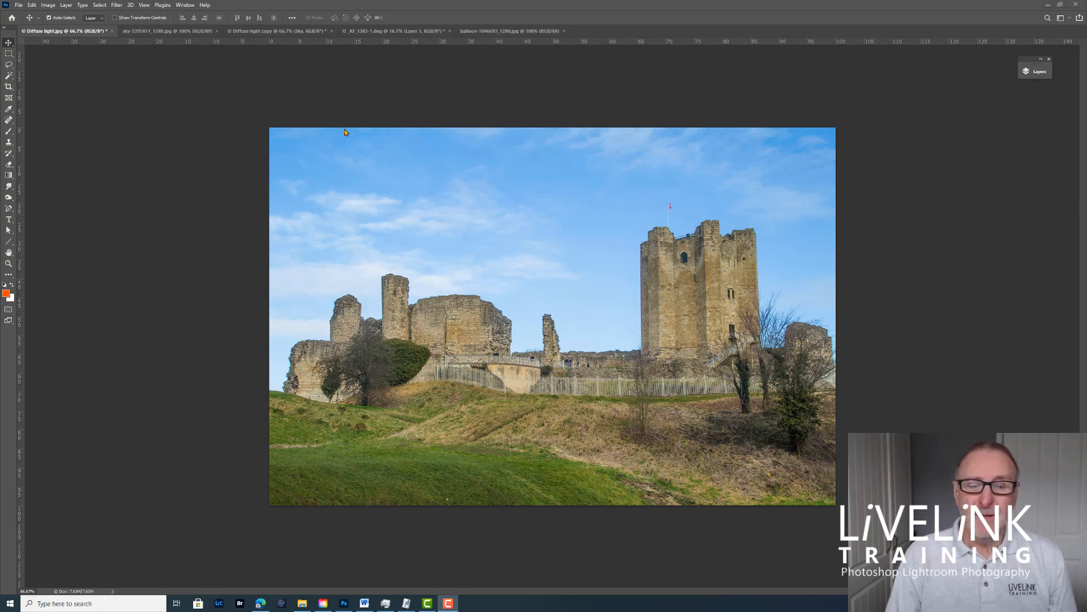
left_click(163, 33)
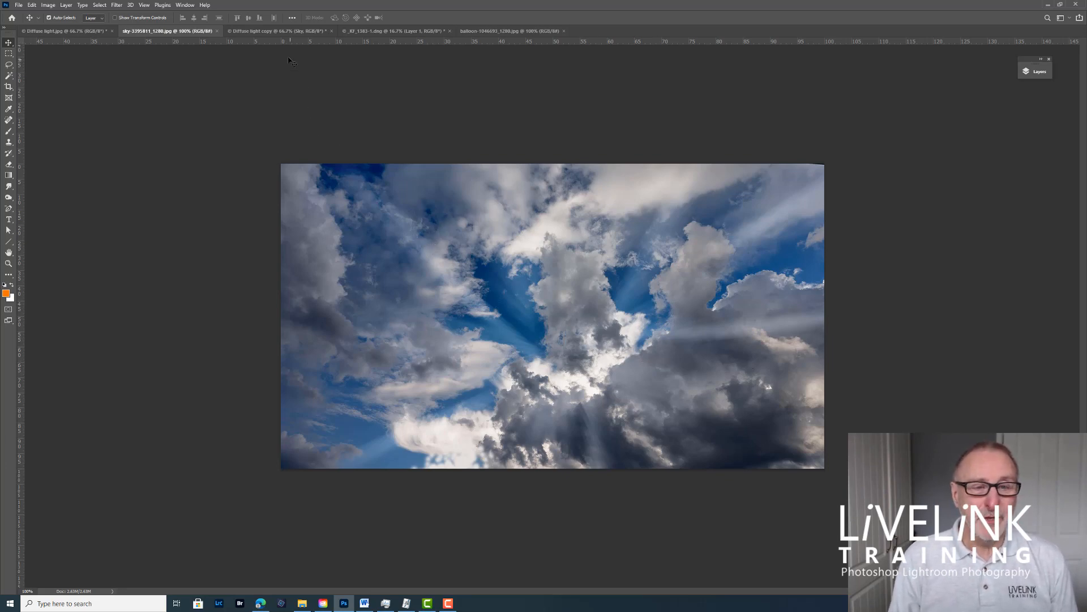
left_click(278, 31)
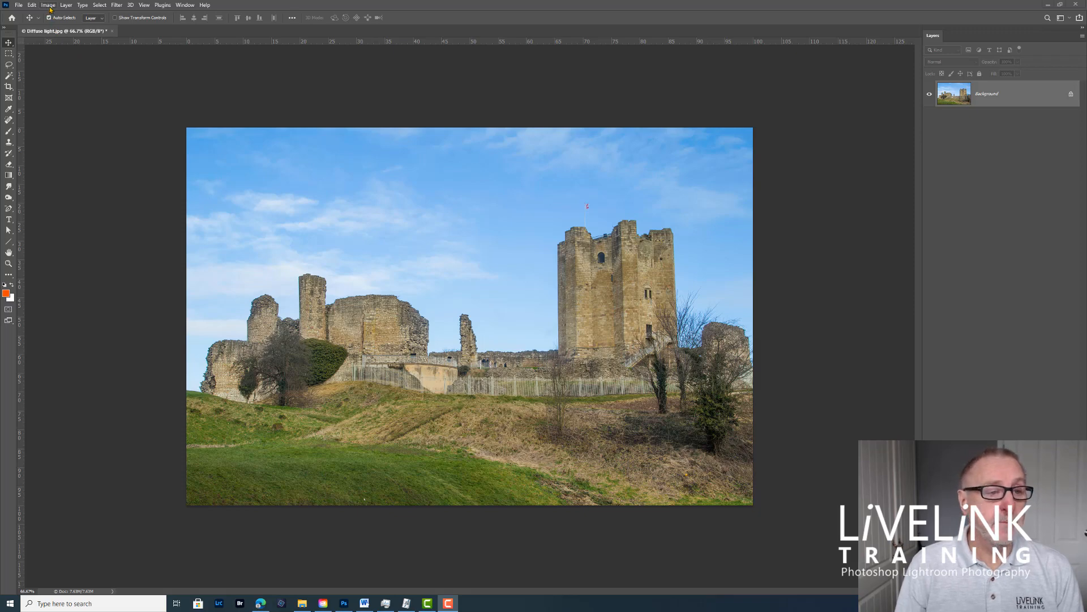
Step: Start Sky Replacement on the castle photo and apply the first Blue Skies preset, a plain blue gradient
left_click(31, 7)
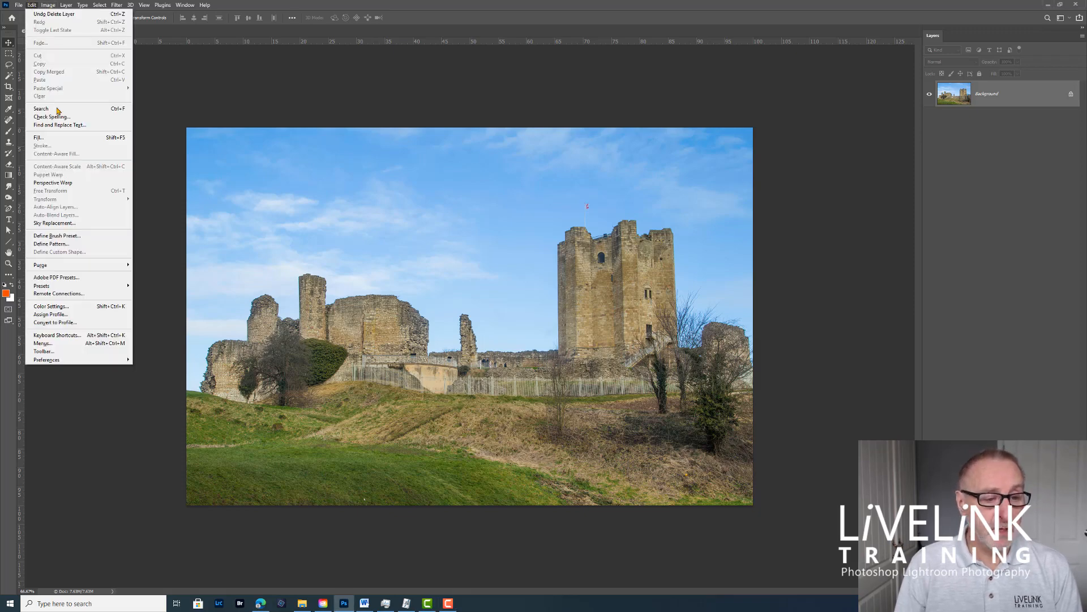
left_click(59, 224)
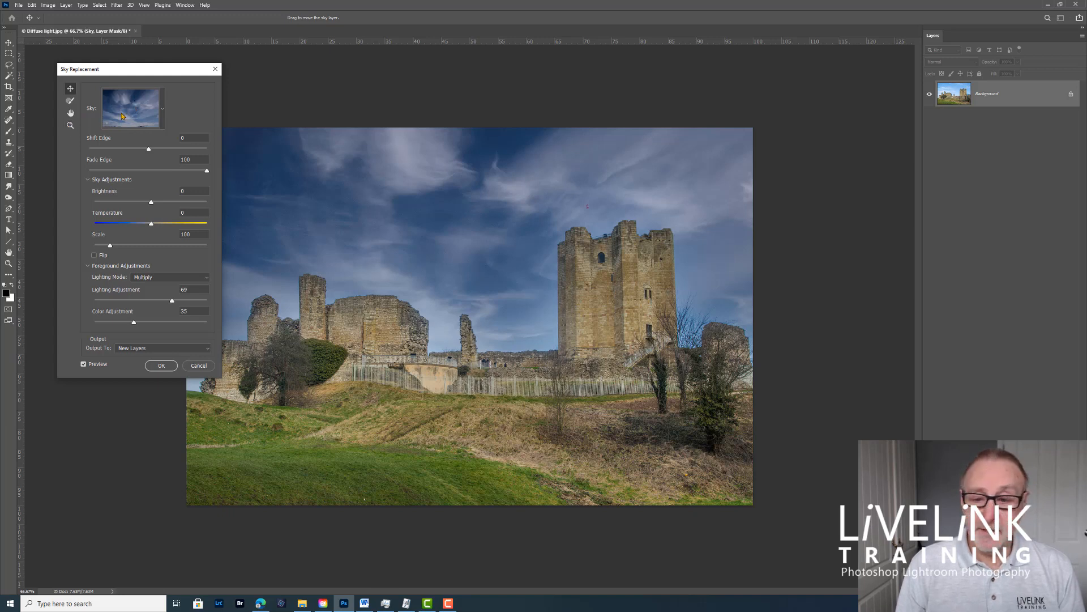
left_click(162, 110)
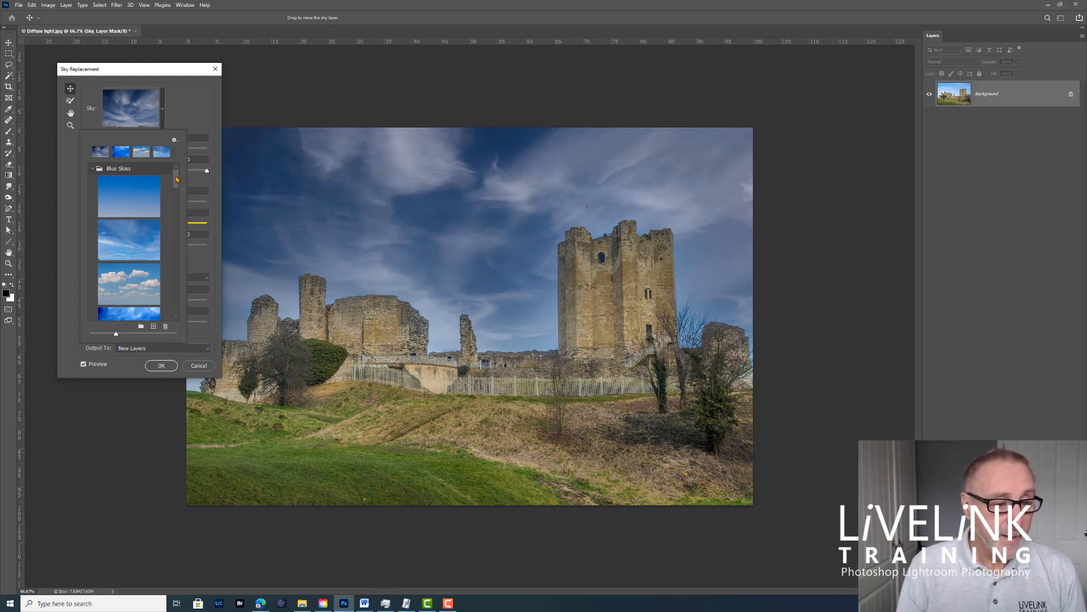
left_click_drag(176, 178, 179, 174)
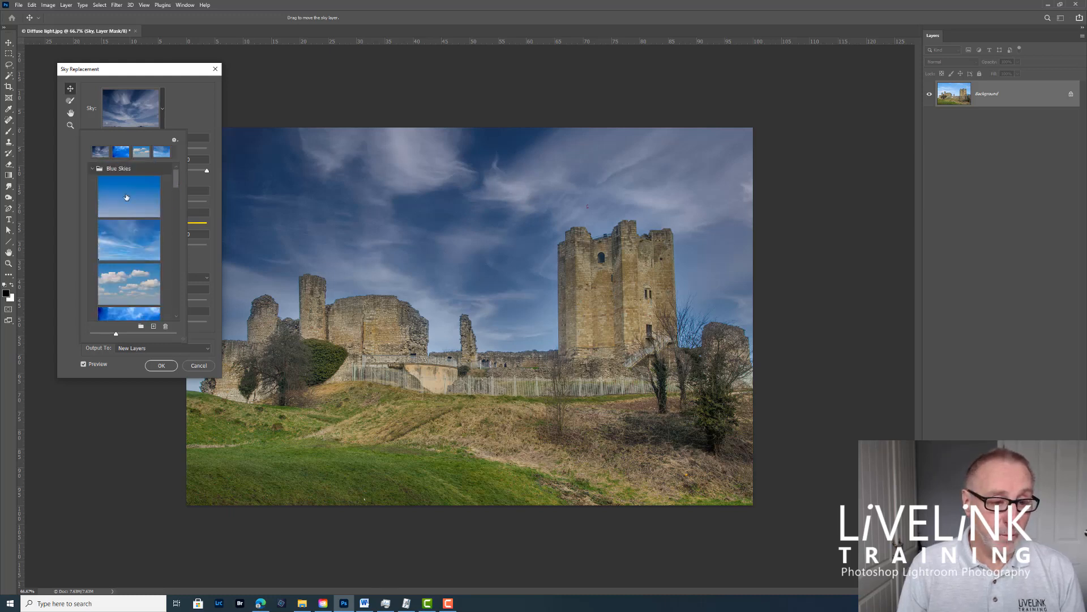
left_click(129, 216)
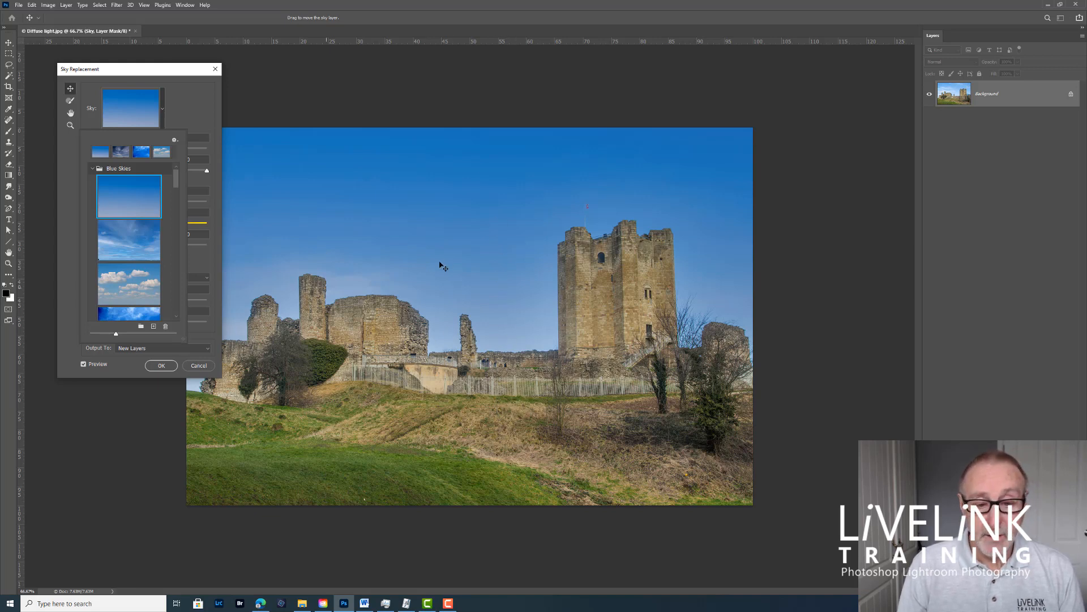
left_click(442, 244)
left_click_drag(505, 236, 447, 244)
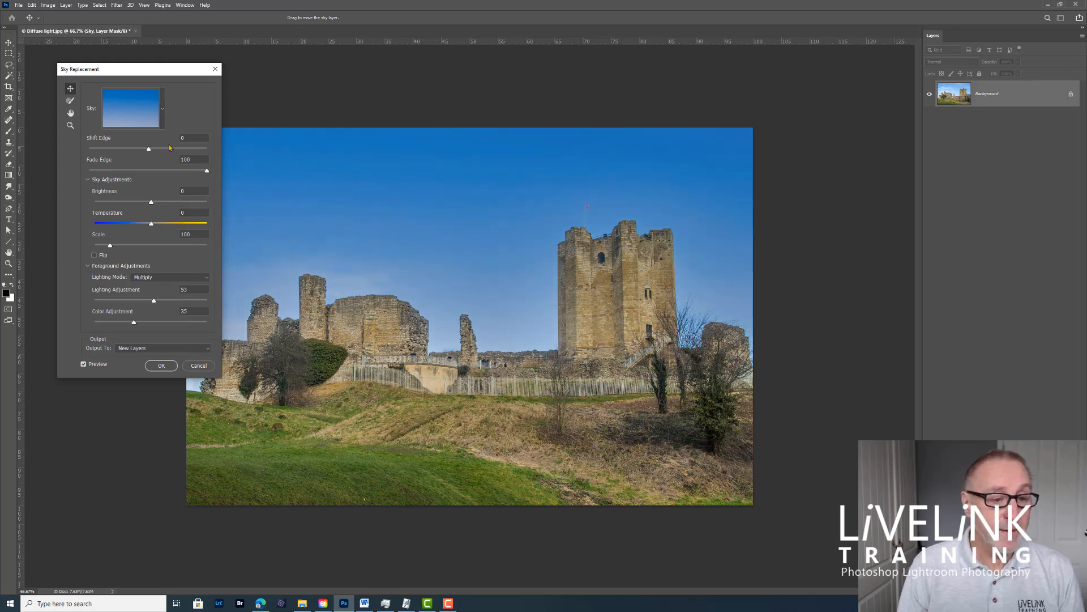
Step: Switch the replacement sky to the second Blue Skies preset with wispy clouds and reposition it behind the castle
left_click(163, 113)
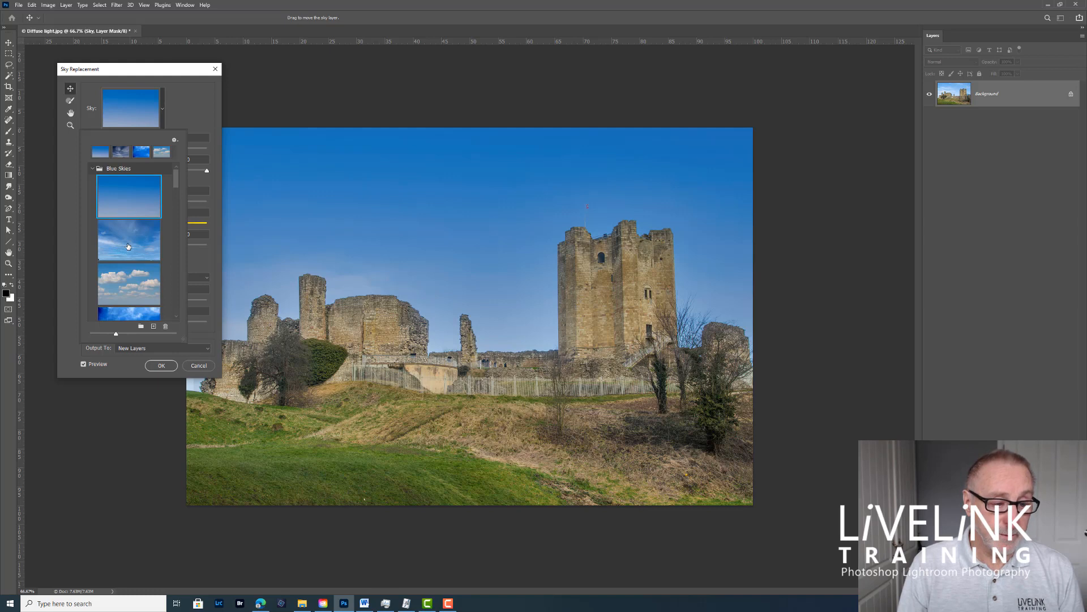
left_click(128, 244)
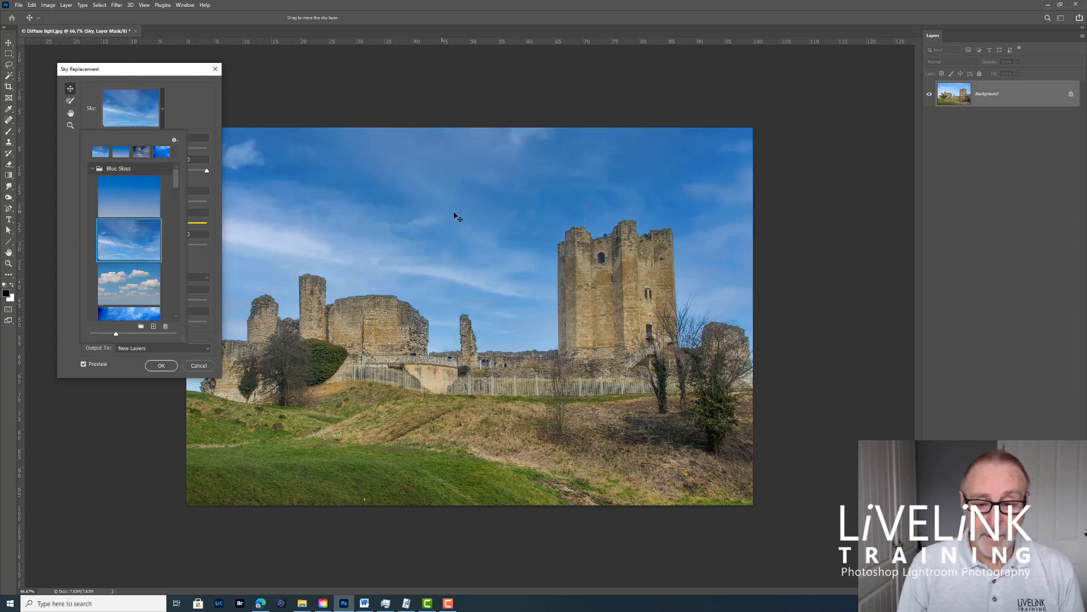
mouse_move(466, 216)
left_mouse_down()
mouse_move(435, 217)
mouse_move(434, 236)
mouse_move(469, 232)
left_mouse_up()
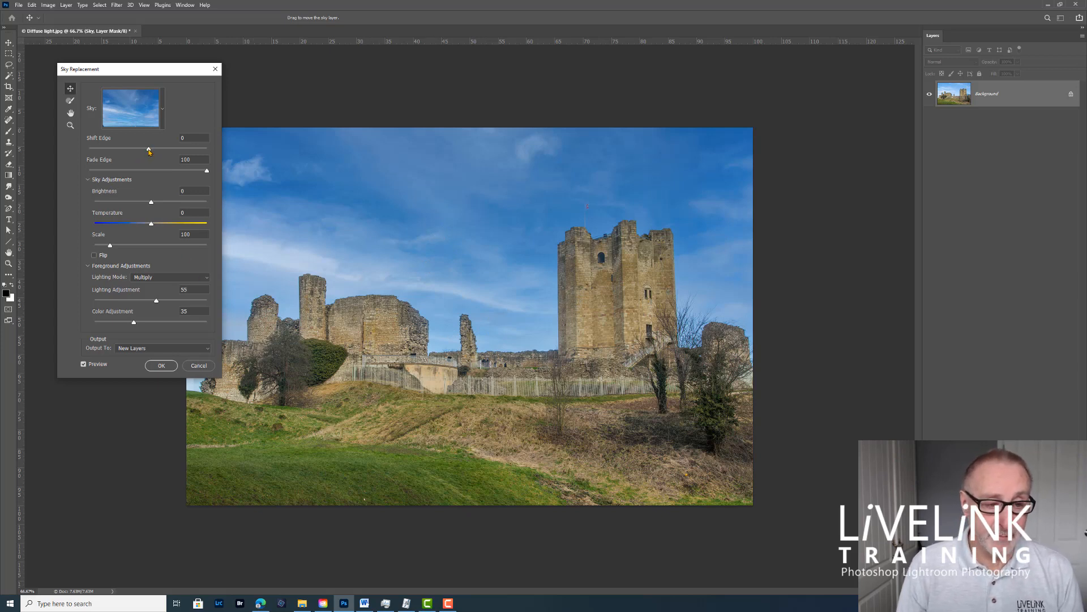
Step: Try Shift Edge at 100 and at -100, and Fade Edge at 0, on the replaced sky
left_click_drag(149, 151, 211, 152)
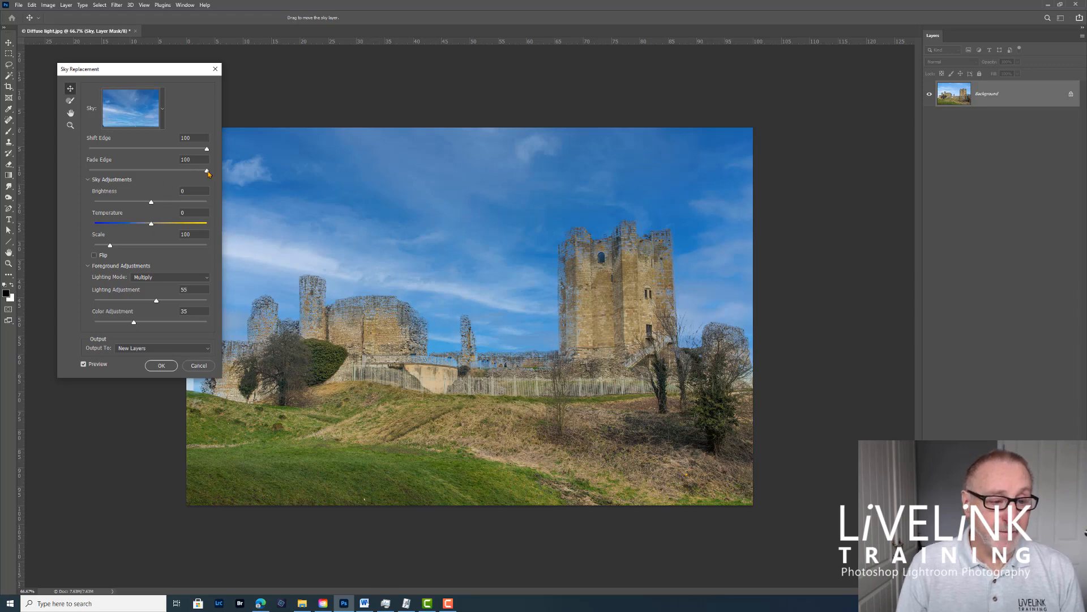
mouse_move(207, 172)
left_mouse_down()
mouse_move(71, 175)
mouse_move(223, 179)
left_mouse_up()
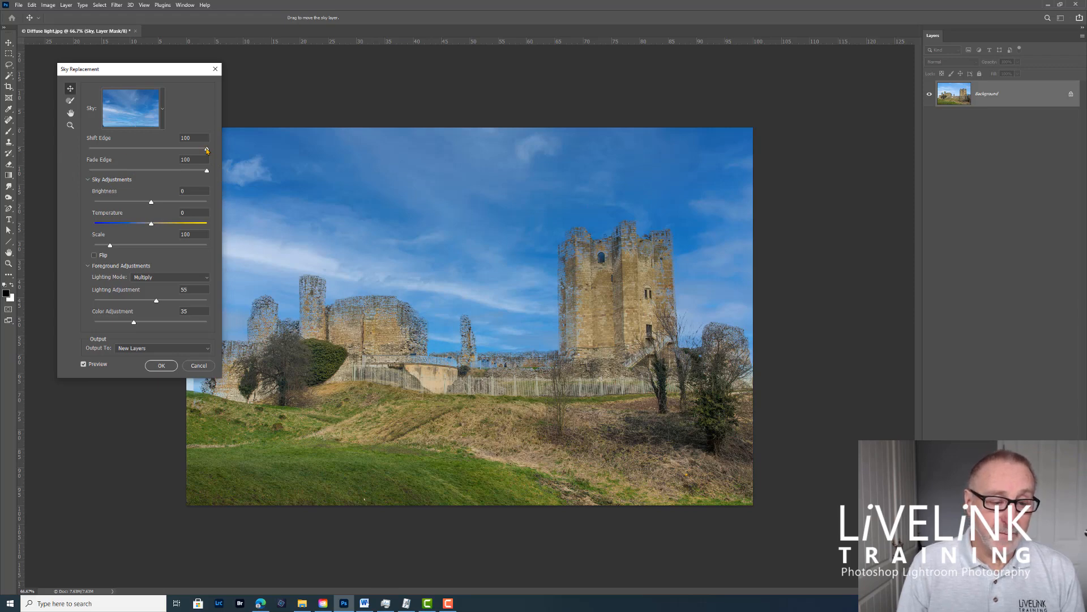
left_click_drag(207, 150, 86, 149)
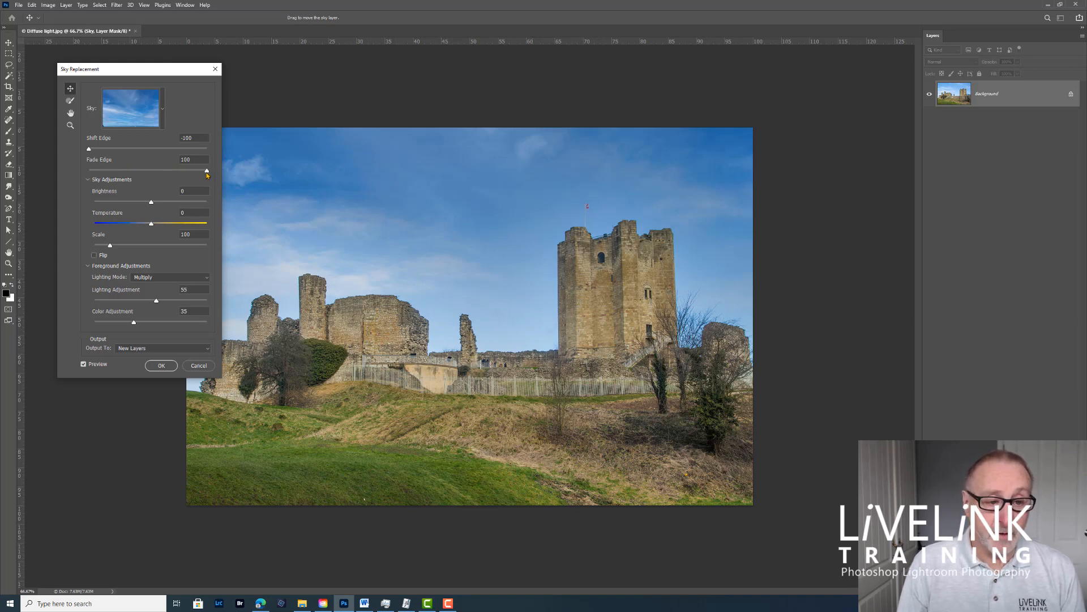
left_click_drag(206, 172, 43, 181)
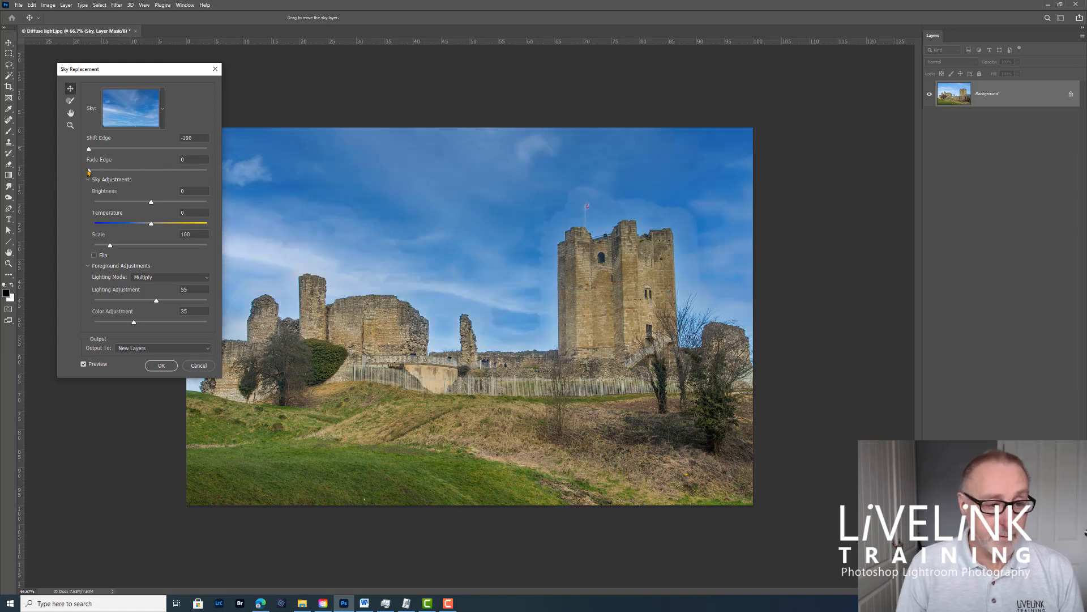
Step: Set the sky's Shift Edge to 4 and Fade Edge to 100
left_click_drag(89, 172, 128, 176)
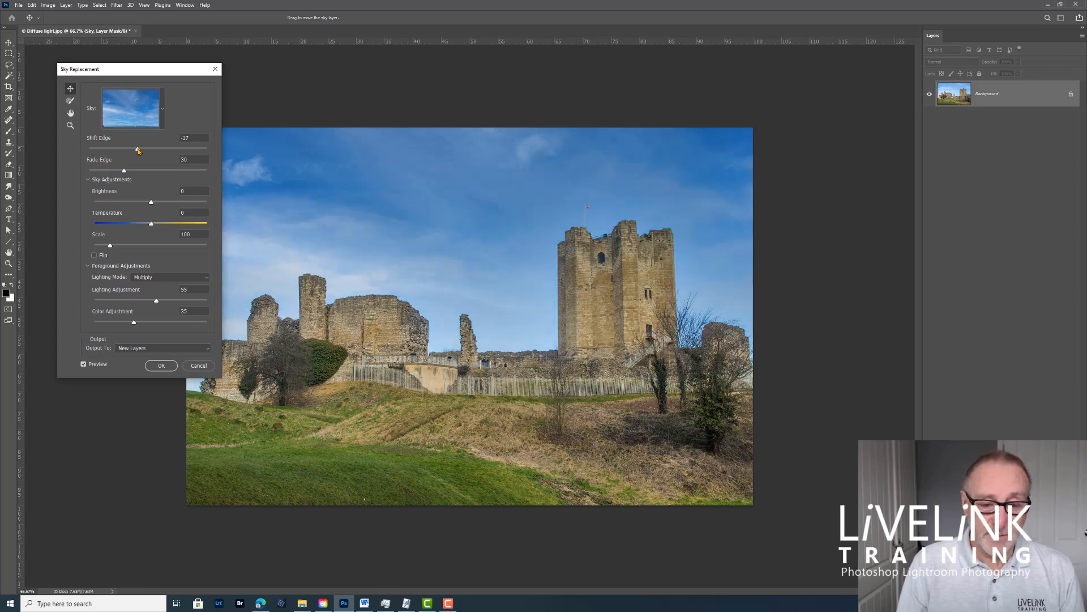
left_click_drag(138, 149, 150, 150)
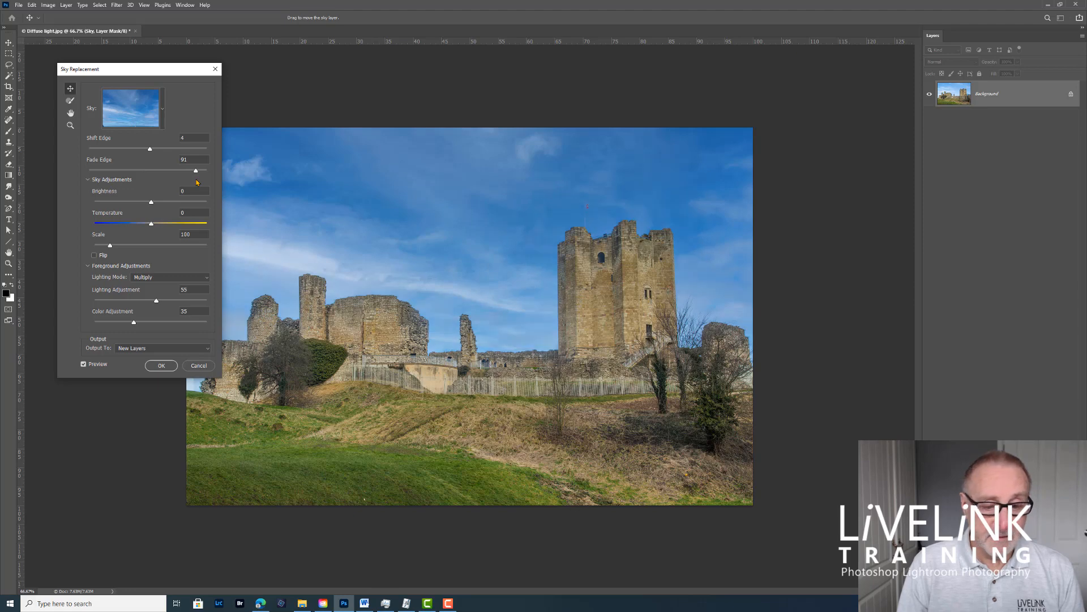
left_click_drag(196, 171, 223, 175)
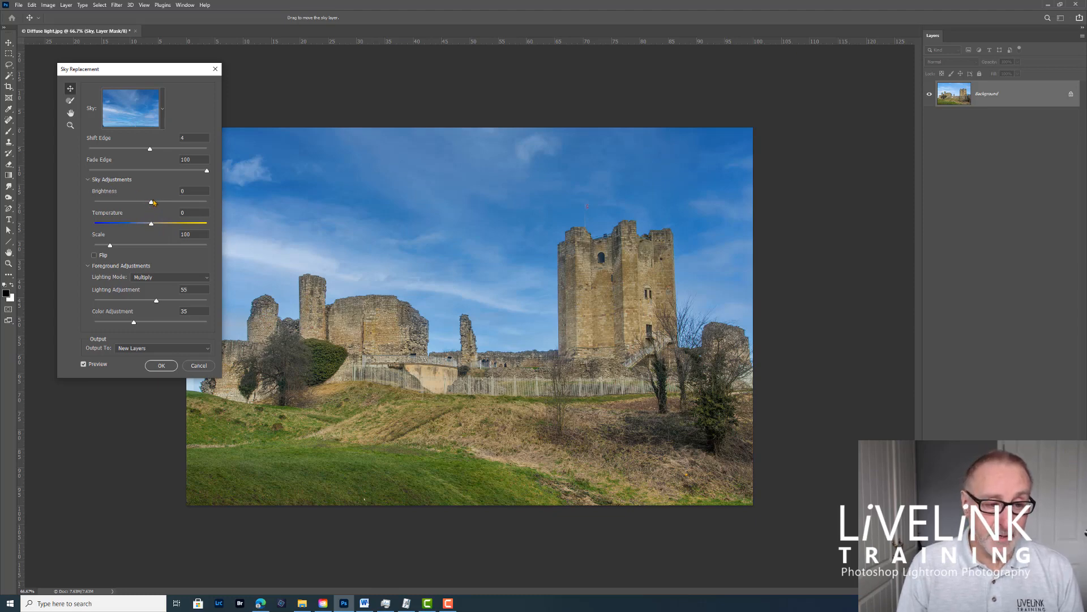
Step: Set the sky adjustments to Brightness -8 and Temperature -6
left_click_drag(177, 207, 146, 204)
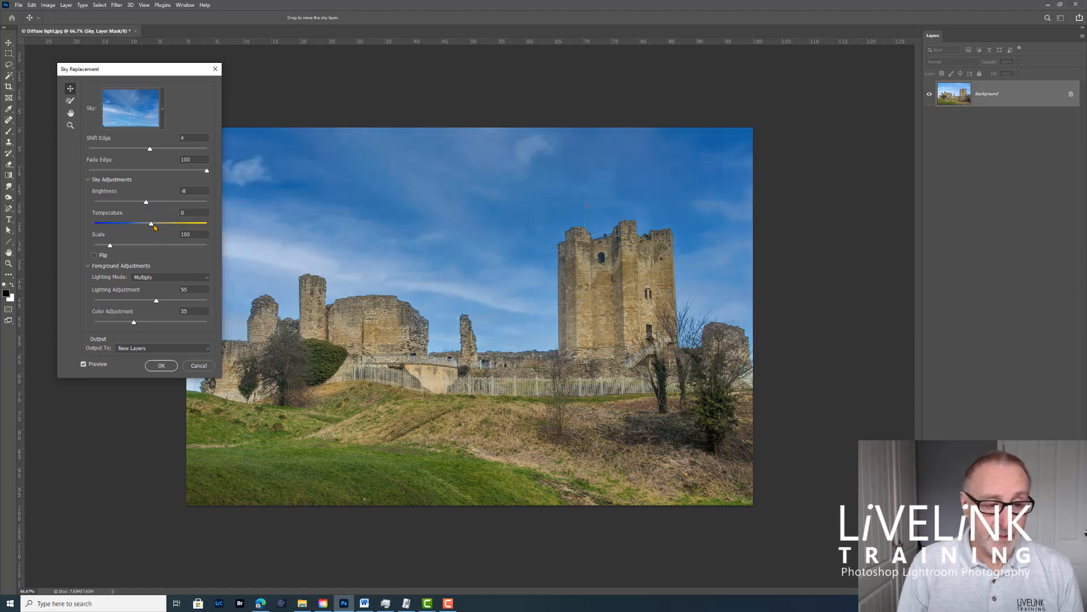
left_click_drag(154, 226, 172, 229)
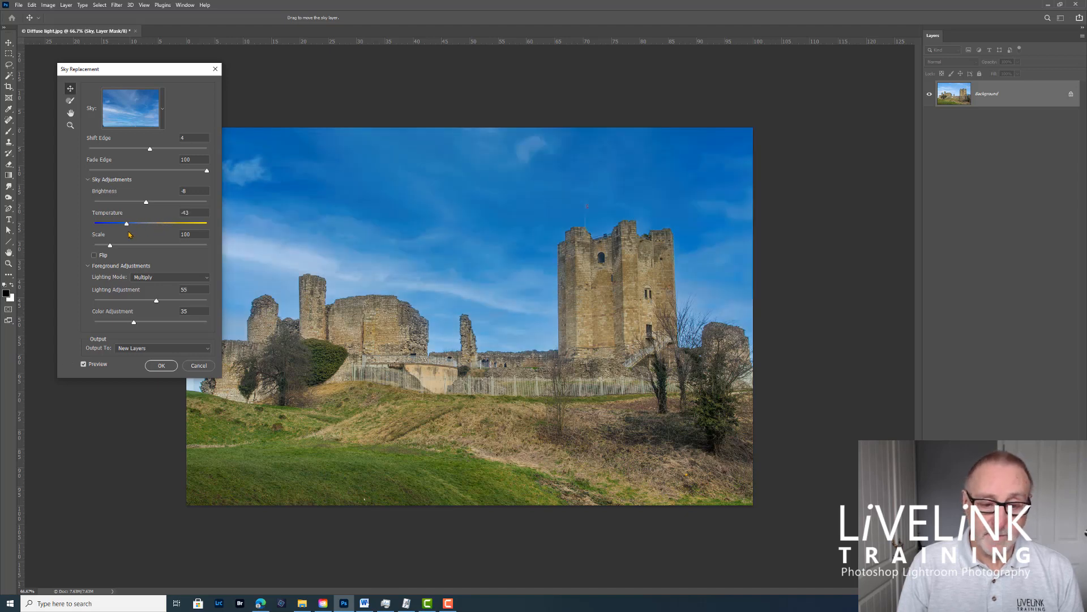
left_click_drag(129, 226, 148, 235)
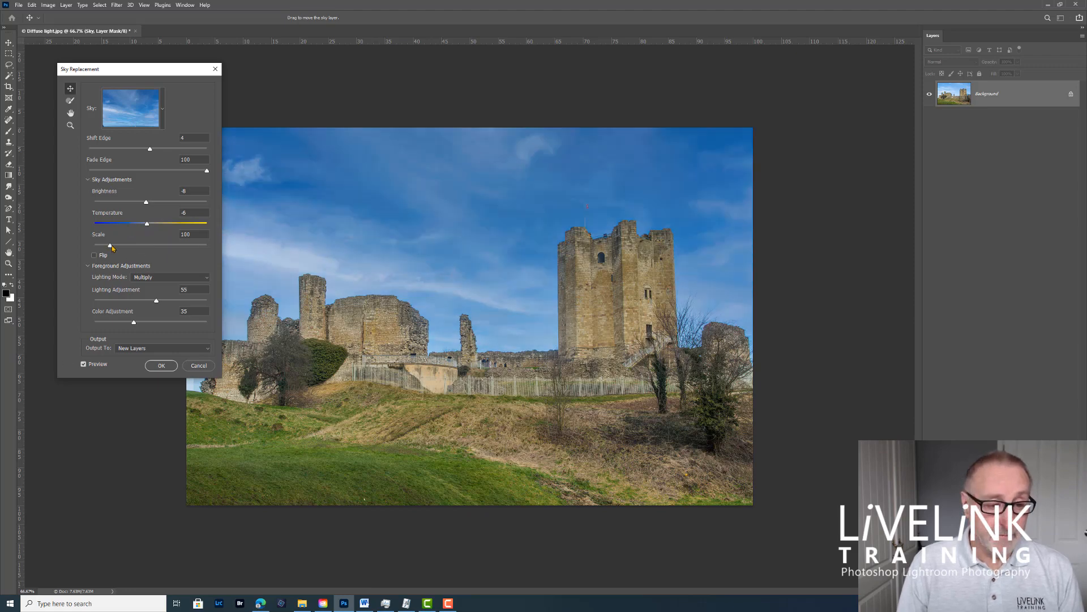
Step: Set the sky's Scale to 191 and reposition it, toggling Flip on and back off
left_click_drag(110, 249, 139, 247)
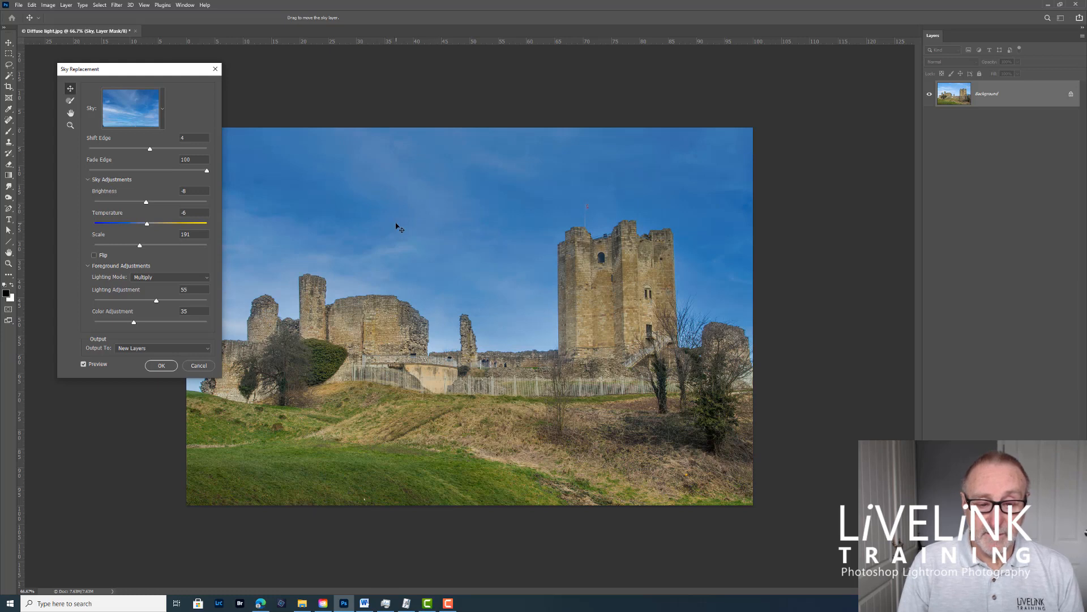
left_click_drag(396, 226, 447, 172)
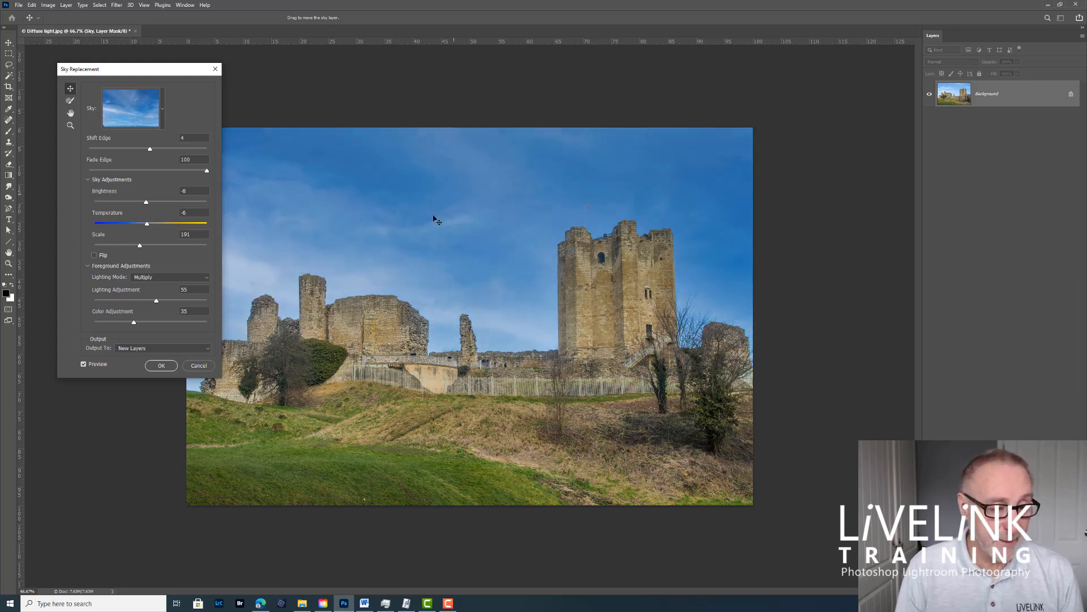
left_click(94, 256)
left_click(94, 256)
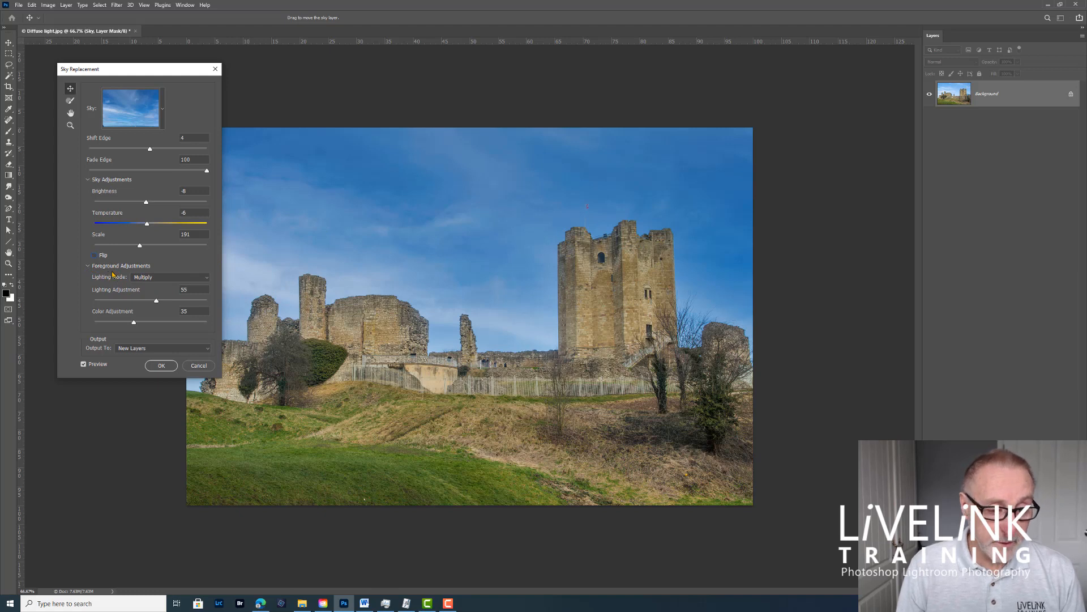
Step: Set the foreground adjustments to Lighting Mode Multiply, Lighting Adjustment 57 and Color Adjustment 100
left_click(207, 277)
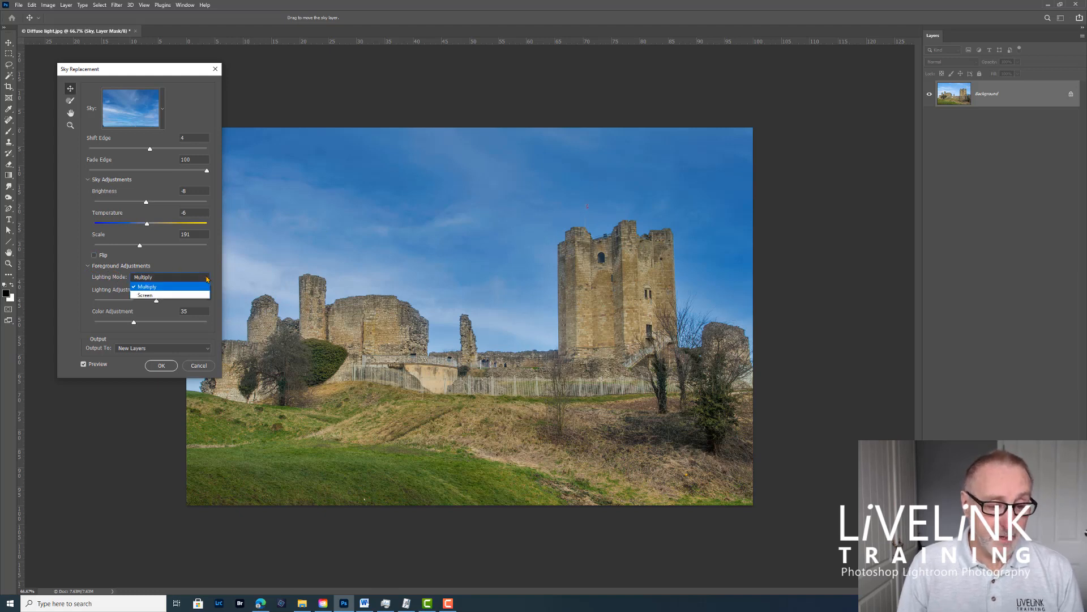
left_click(164, 288)
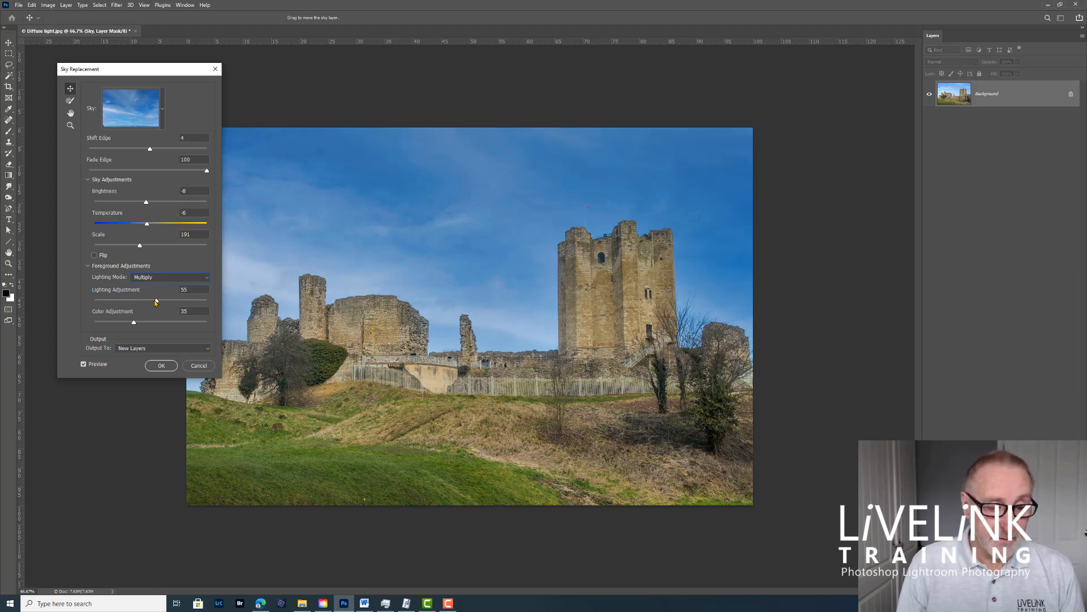
left_click_drag(156, 302, 210, 302)
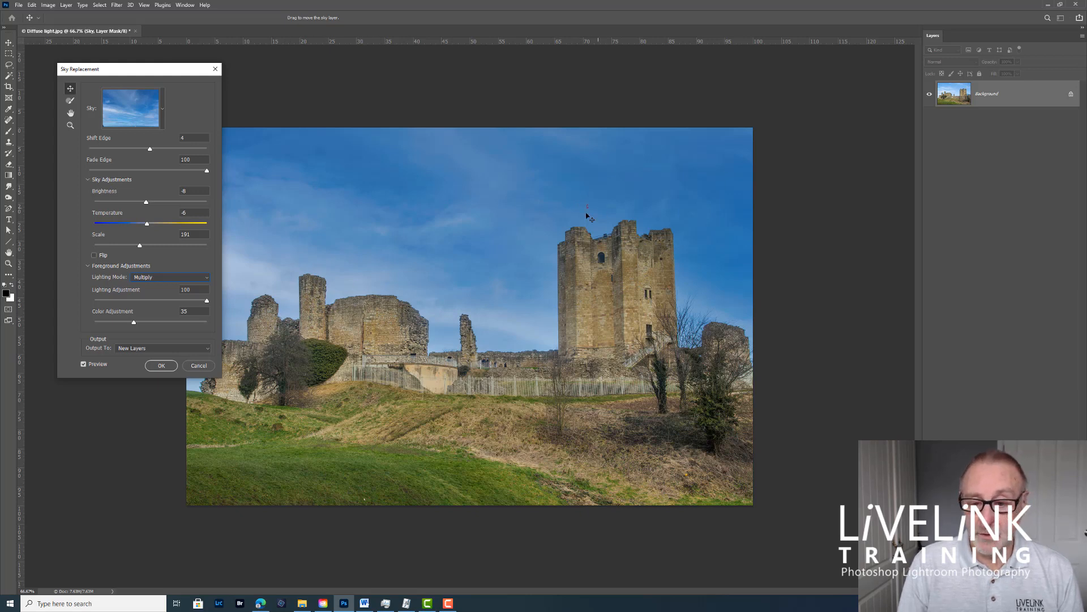
left_click_drag(208, 306, 207, 303)
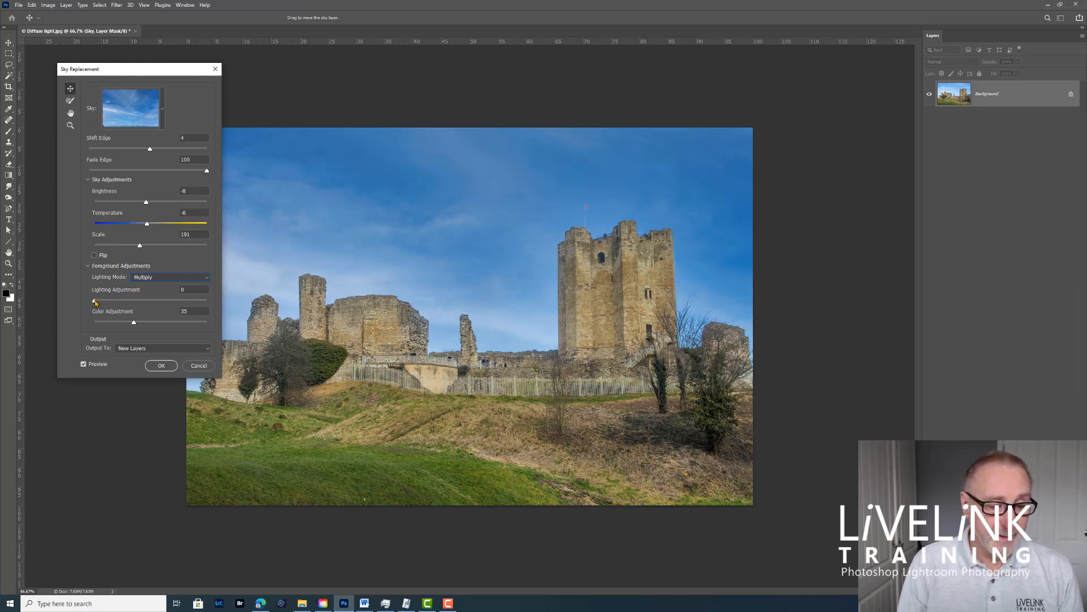
left_click_drag(154, 305, 156, 305)
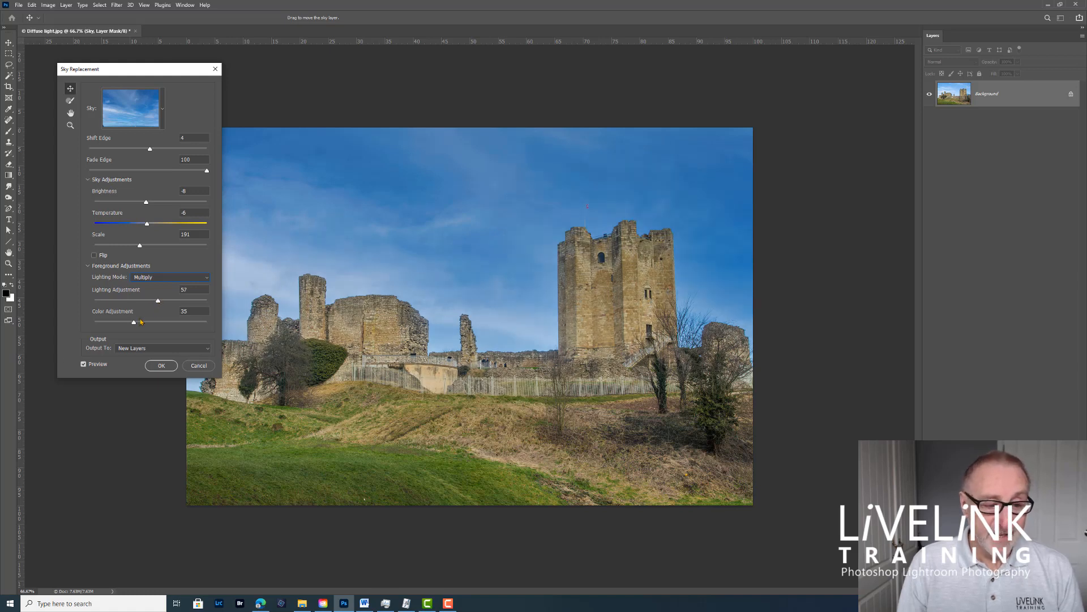
left_click_drag(135, 323, 242, 327)
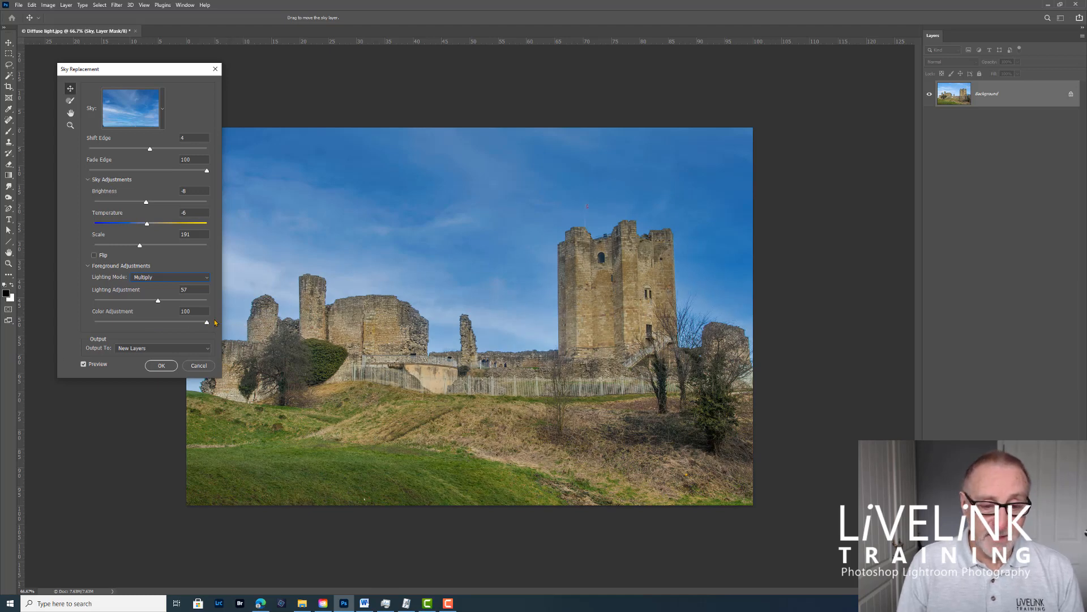
Step: Vary the foreground Color Adjustment down to 0 and back up, then set it to 50
left_click_drag(208, 322, 192, 327)
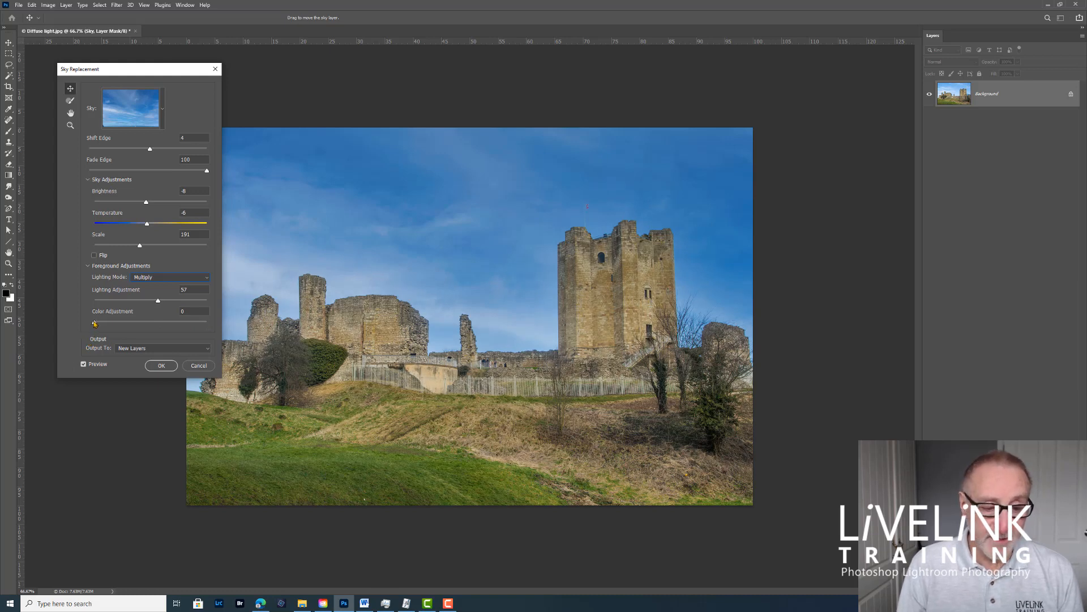
left_click_drag(94, 324, 216, 332)
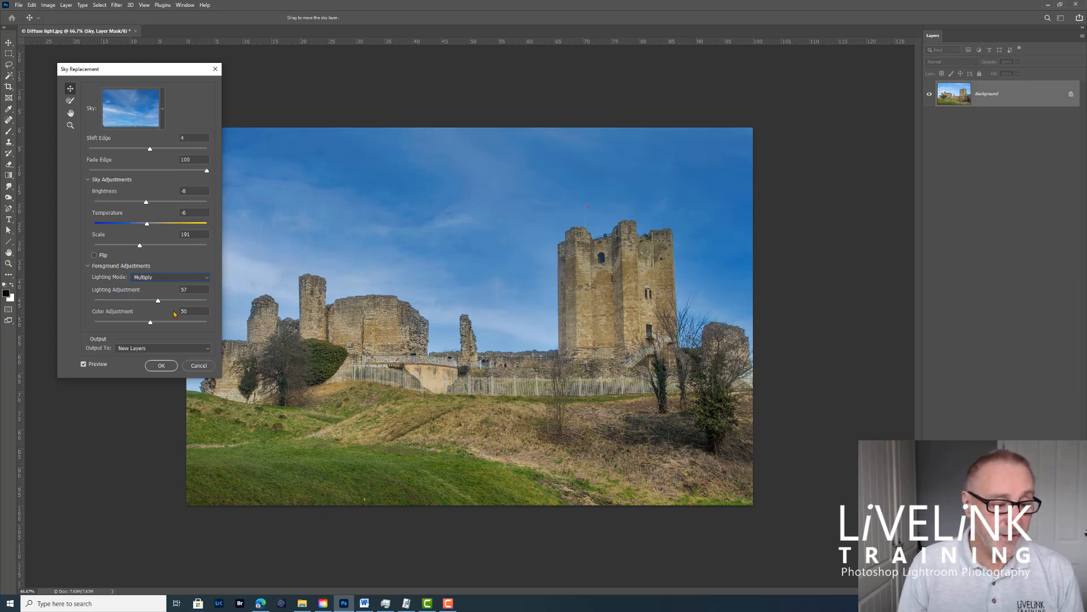
Step: Create a new sky preset group, naming it with the owner's first name followed by "Skys"
left_click(163, 111)
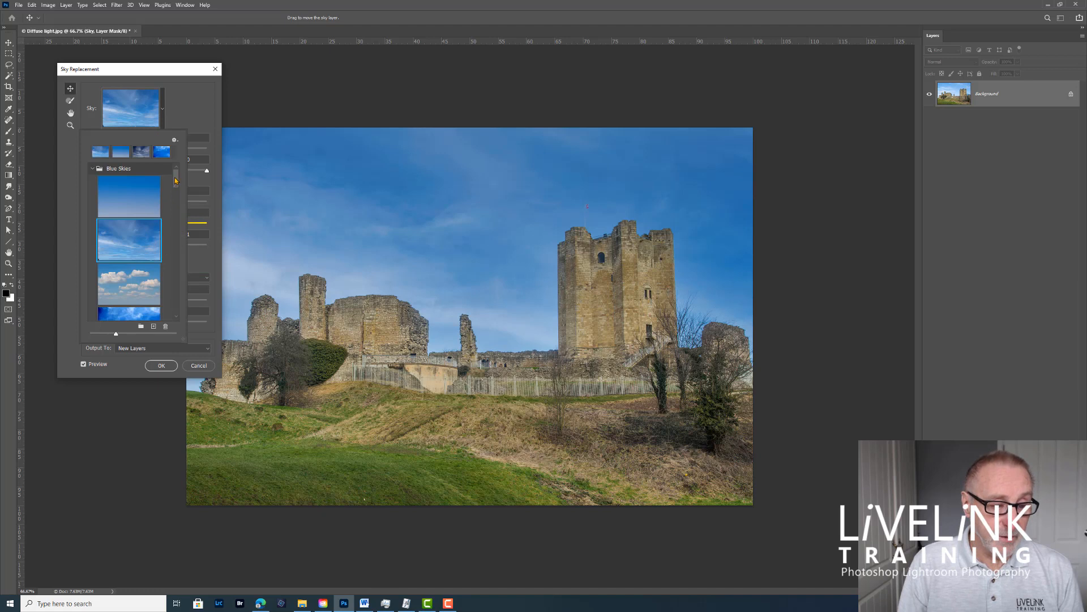
left_click_drag(175, 180, 175, 202)
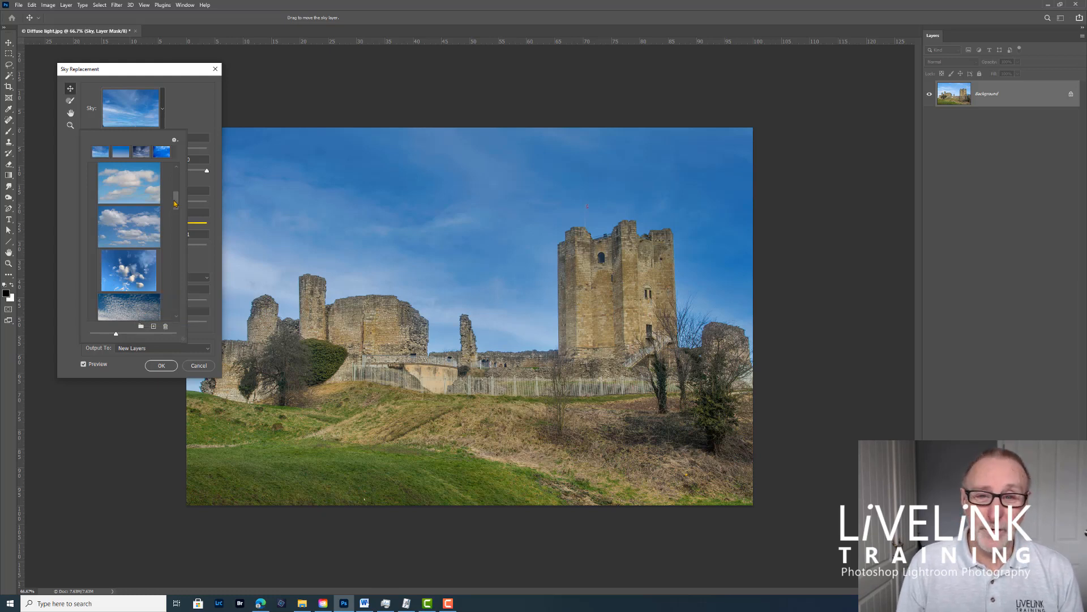
left_click_drag(175, 205, 176, 225)
left_click(140, 327)
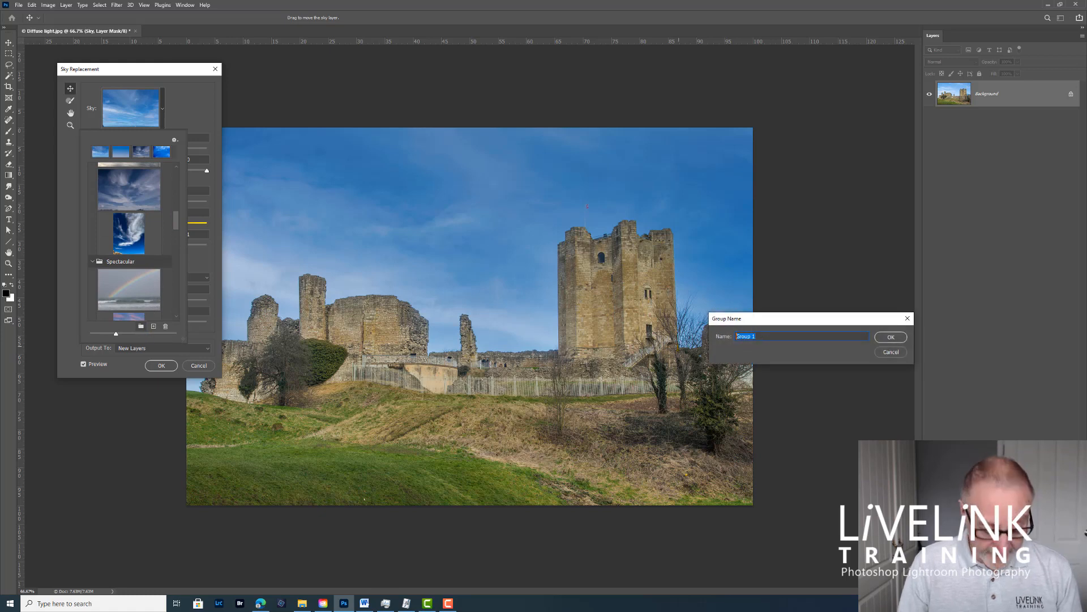
type("Ken")
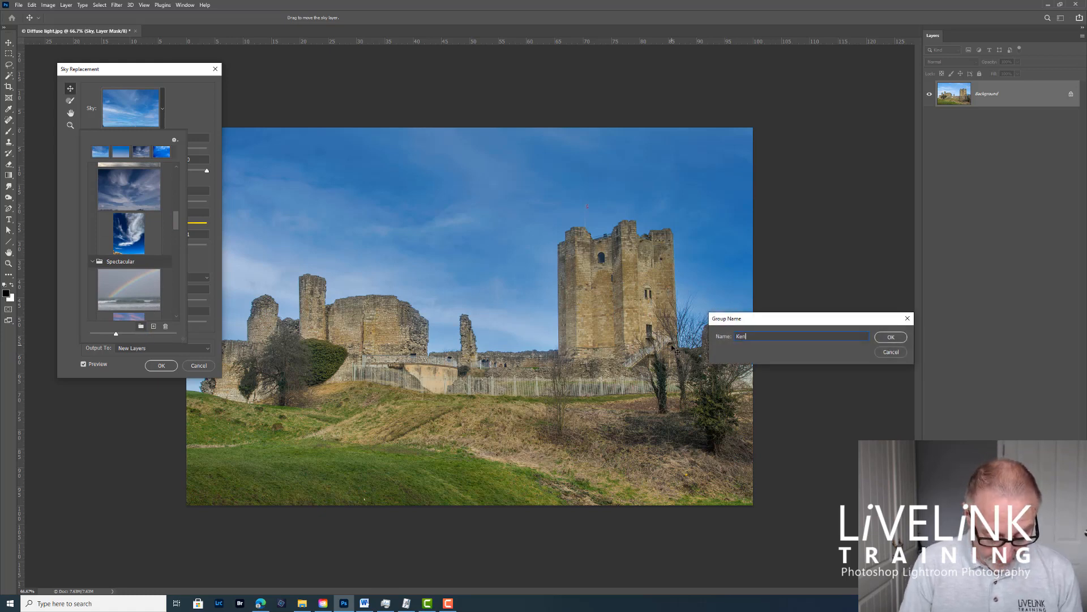
type("s Sy")
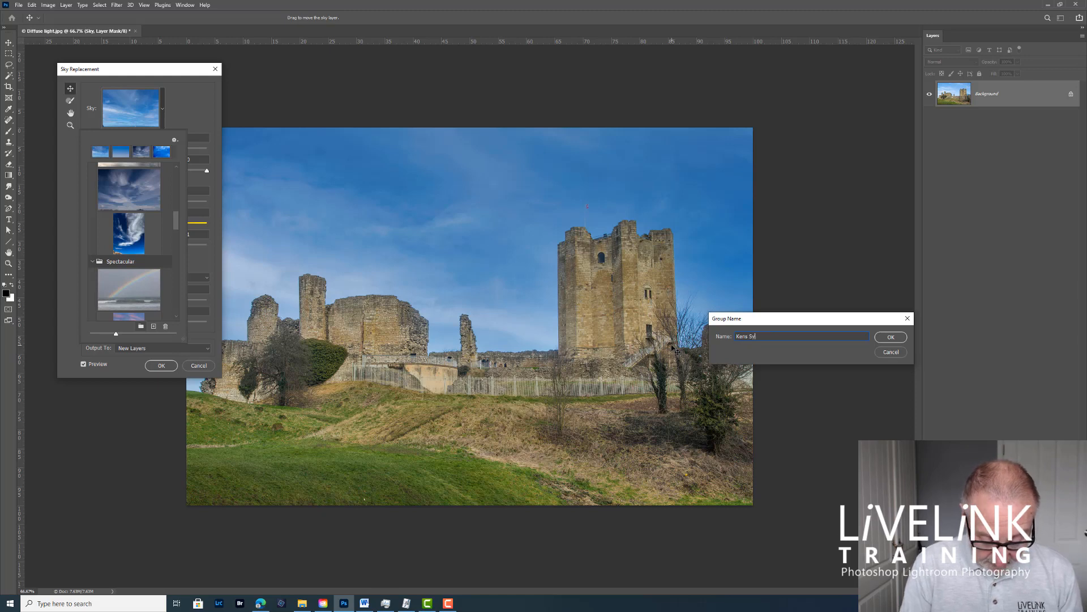
key("BackSpace")
type("kies")
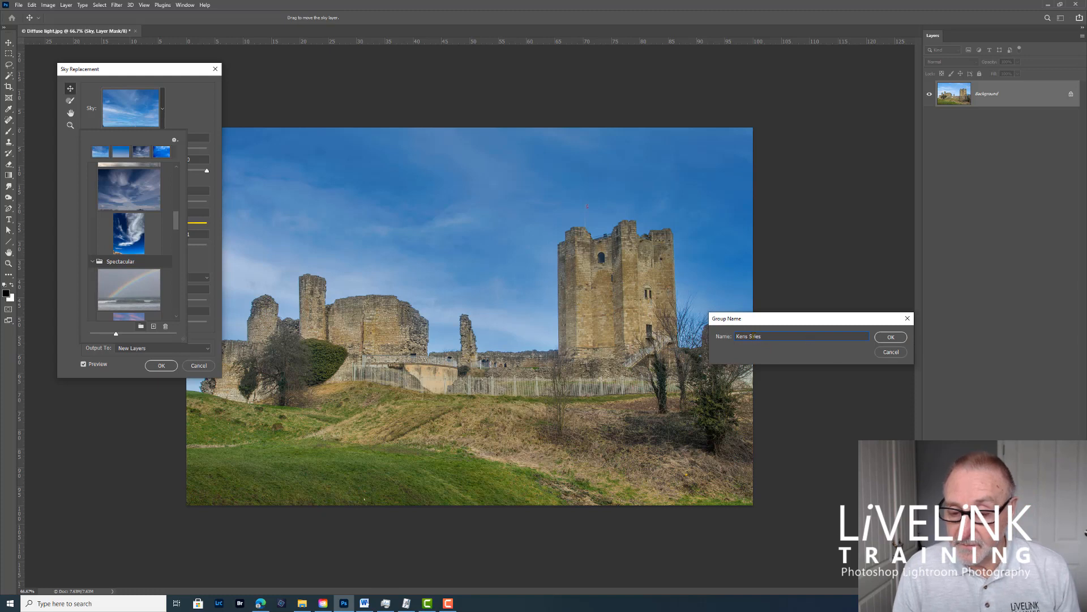
left_click_drag(753, 336, 756, 336)
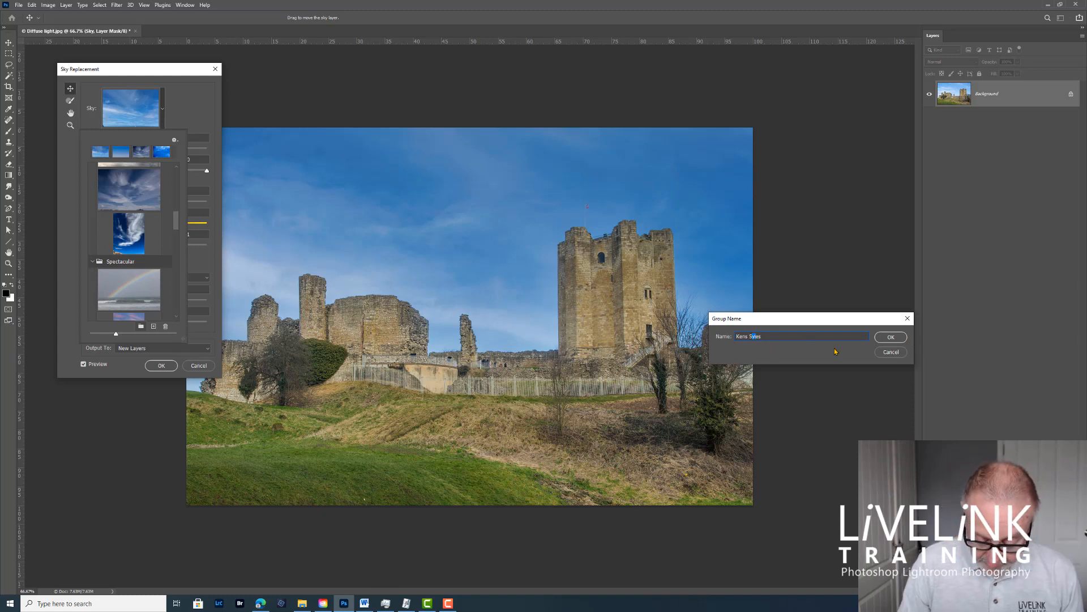
key("BackSpace")
type("k")
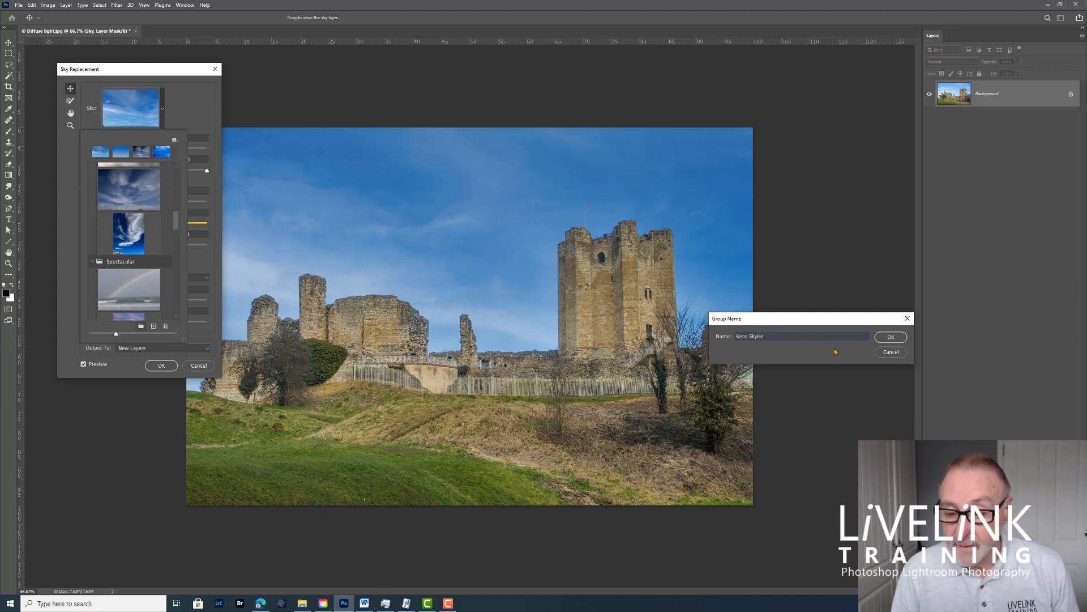
left_click(775, 337)
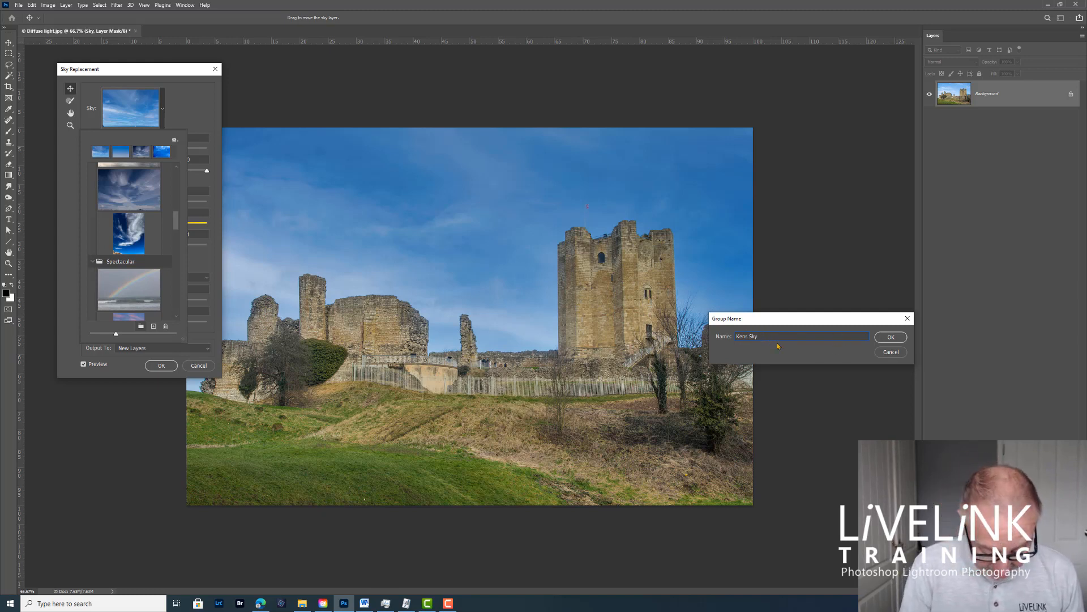
type("s")
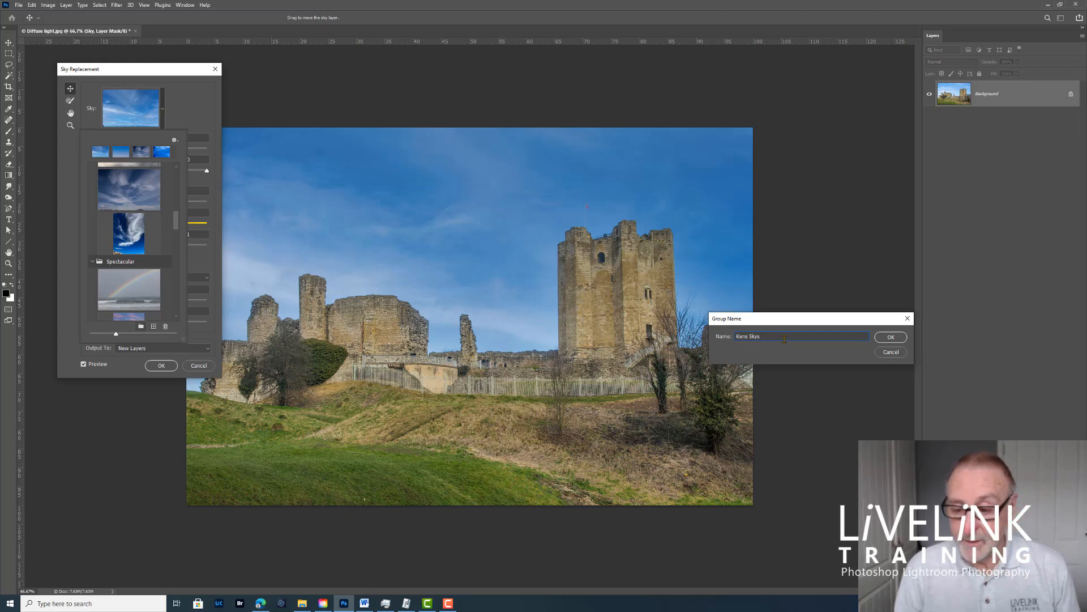
left_click(891, 338)
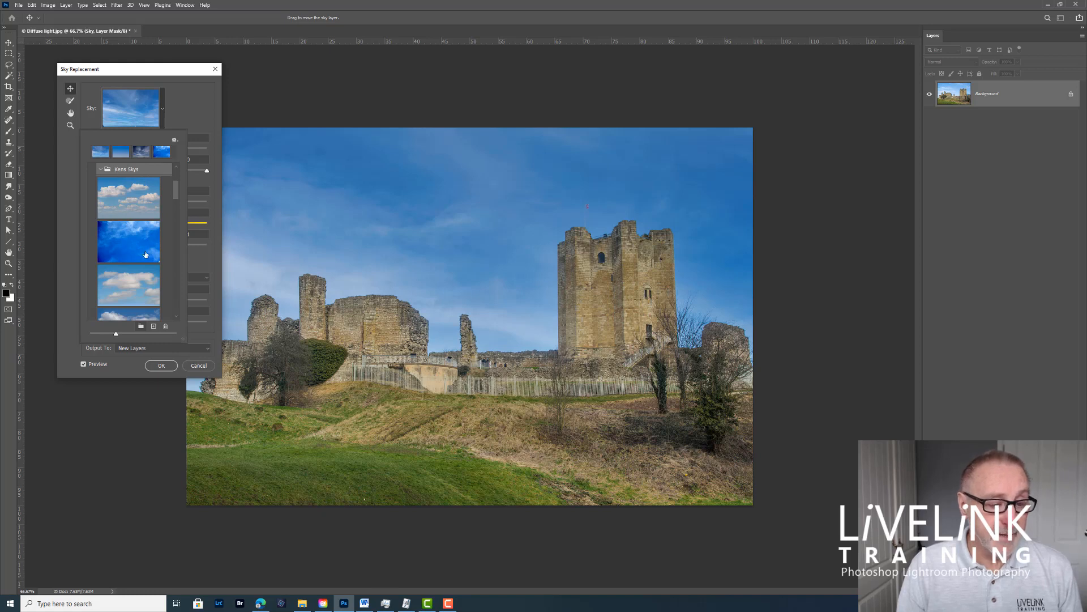
Step: Import balloon-1046693_1280.jpg from Downloads as a new sky, naming it with the owner's first name followed by "Blue"
left_click(153, 327)
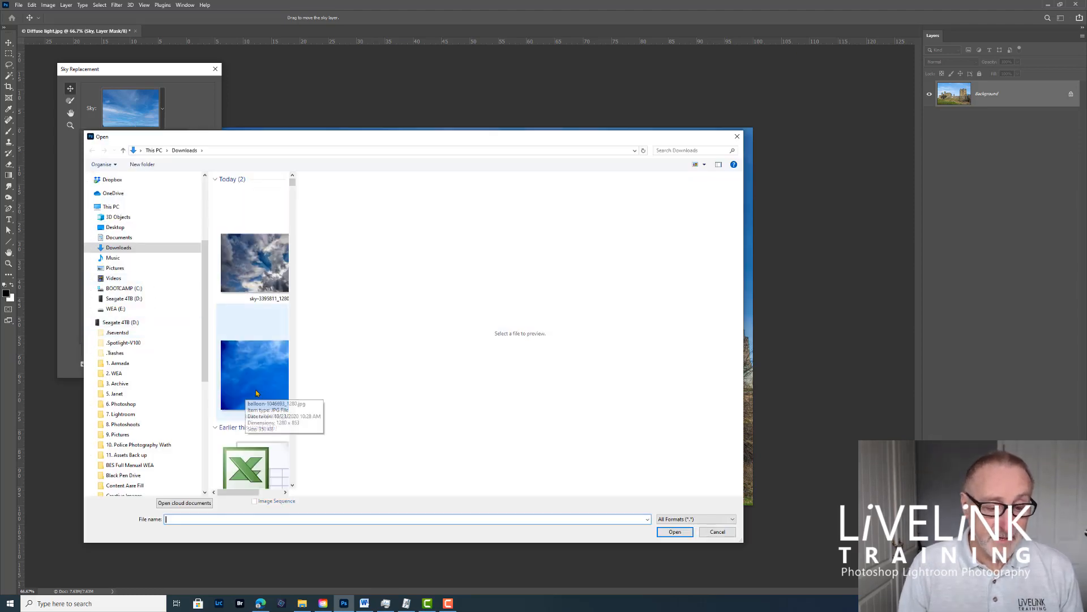
left_click(278, 385)
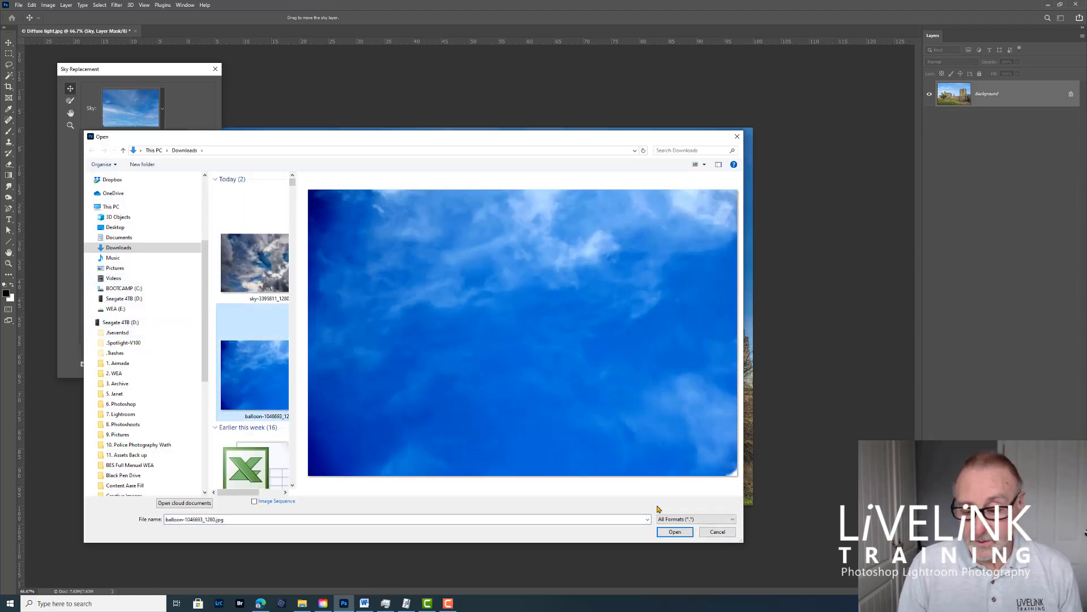
left_click(671, 533)
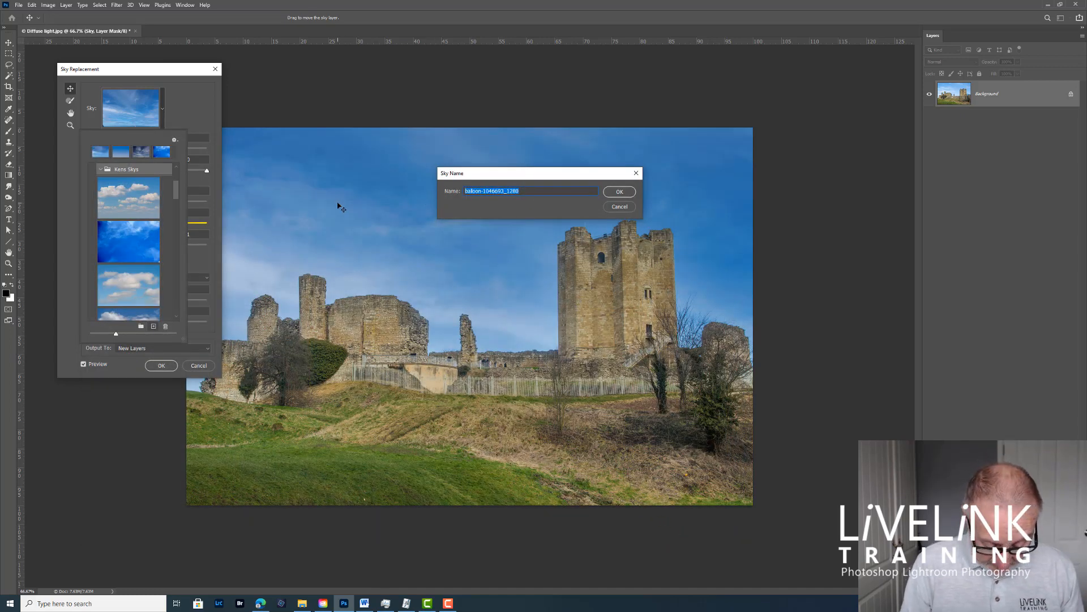
type("Ken B")
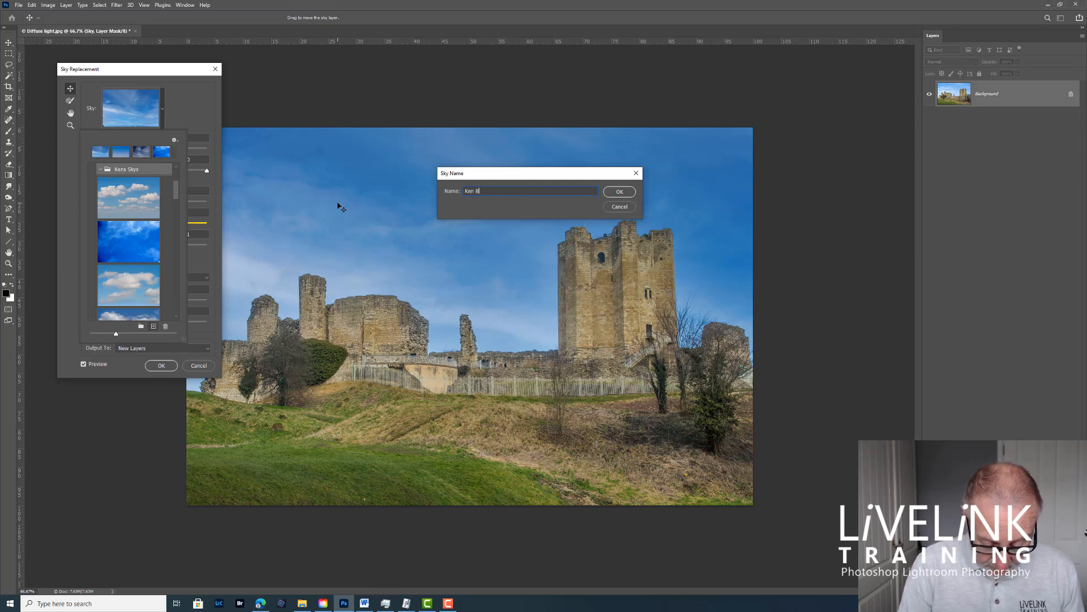
type("lue")
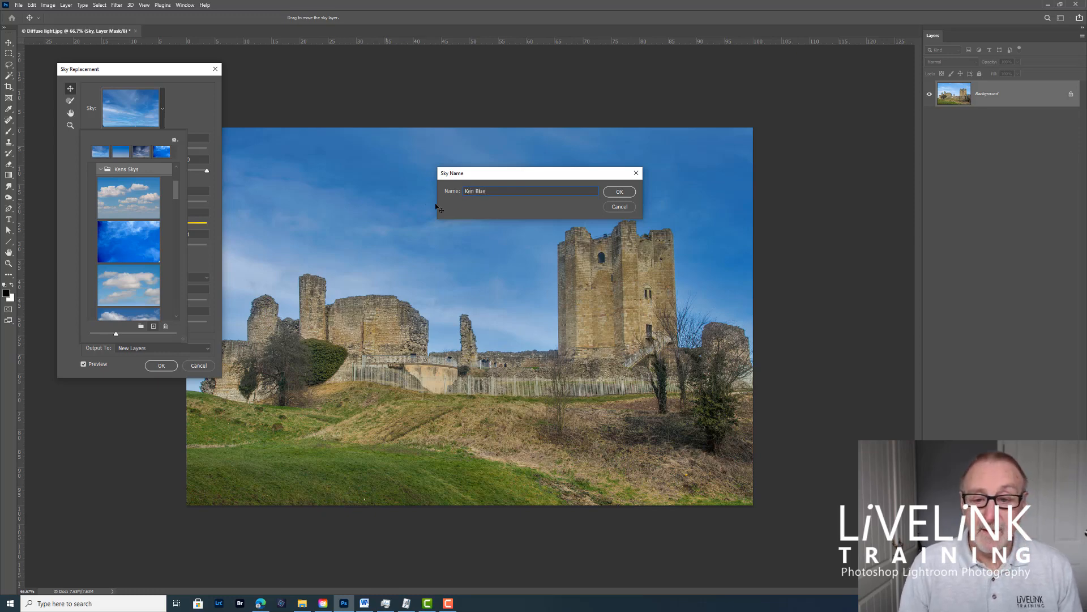
left_click(625, 194)
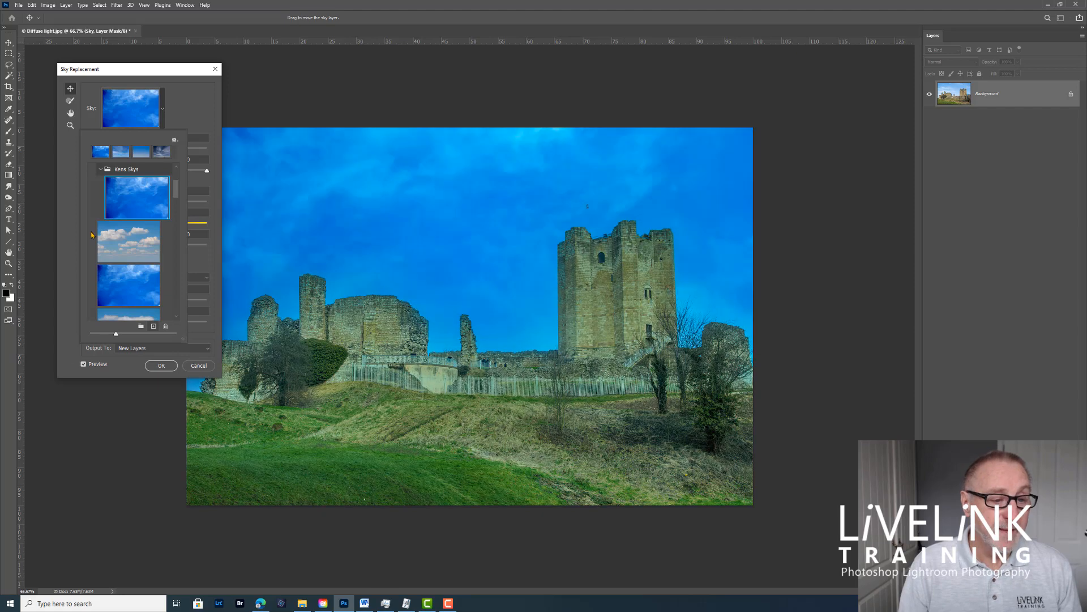
Step: Move the preset with white clouds over a pale horizon into the custom sky group, selecting it as the sky
left_click(101, 170)
left_click(101, 170)
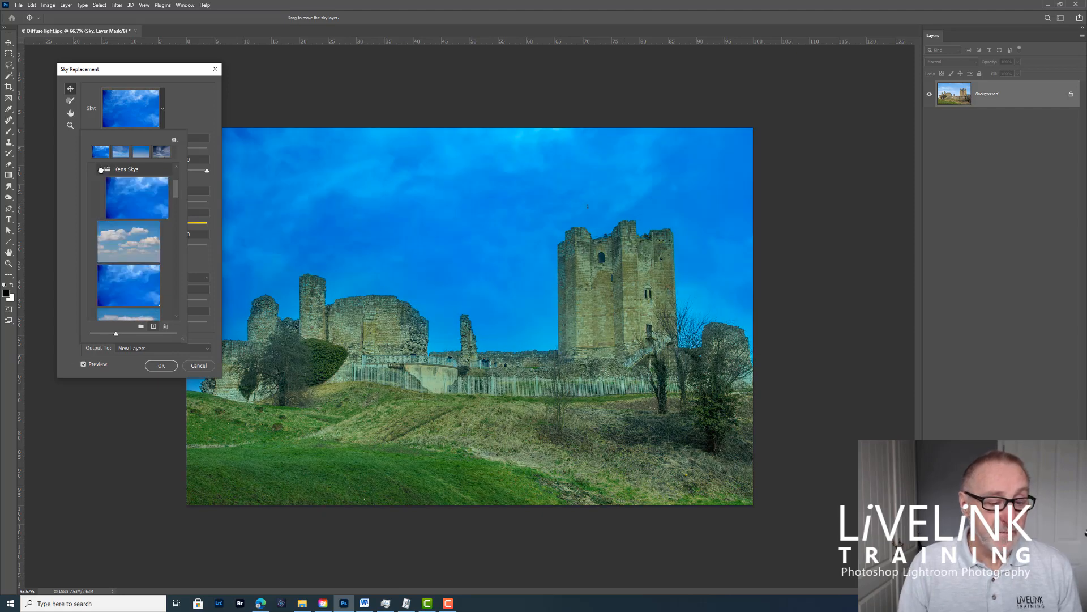
left_click(101, 170)
left_click(102, 171)
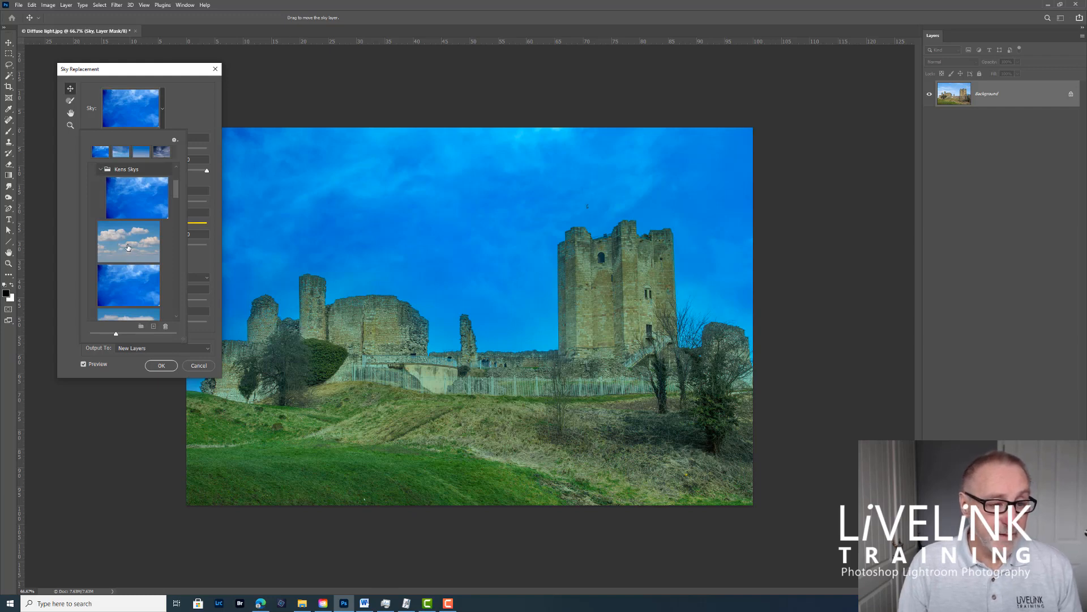
left_click_drag(133, 249, 139, 171)
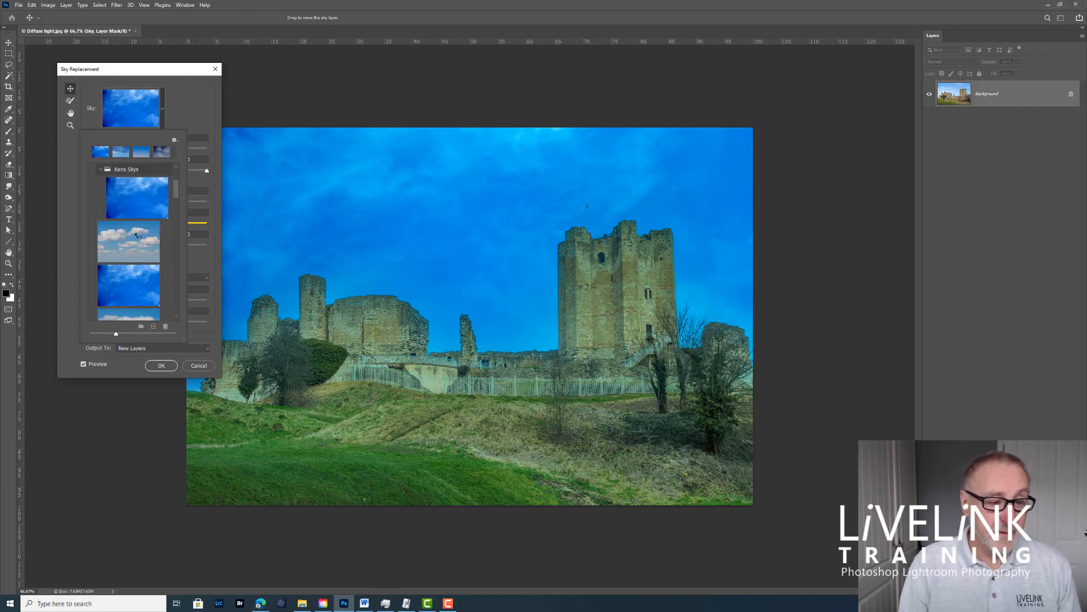
left_click(96, 169)
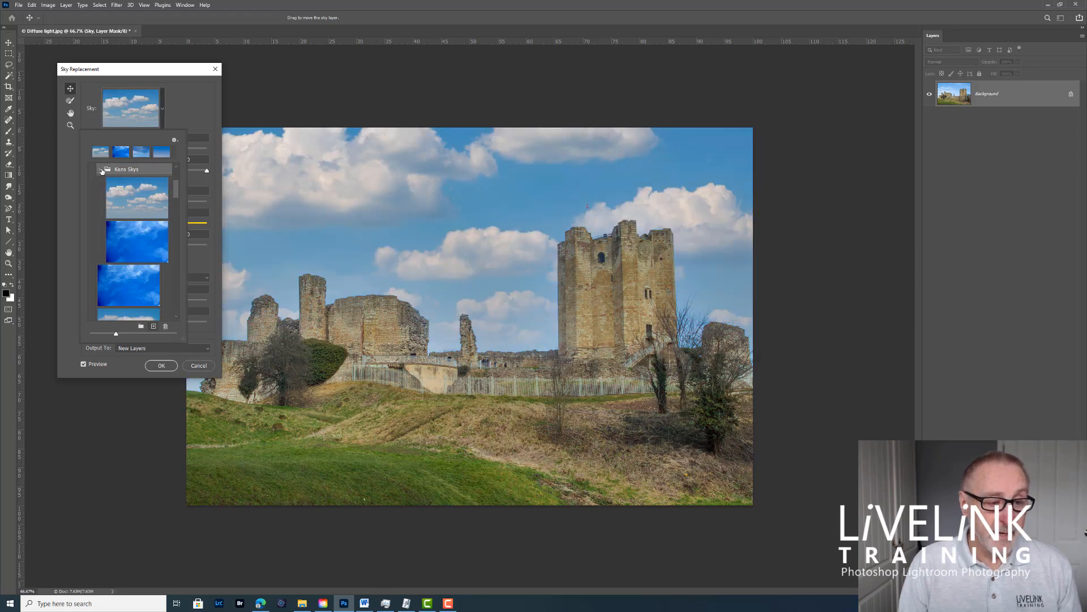
left_click(101, 169)
left_click(101, 169)
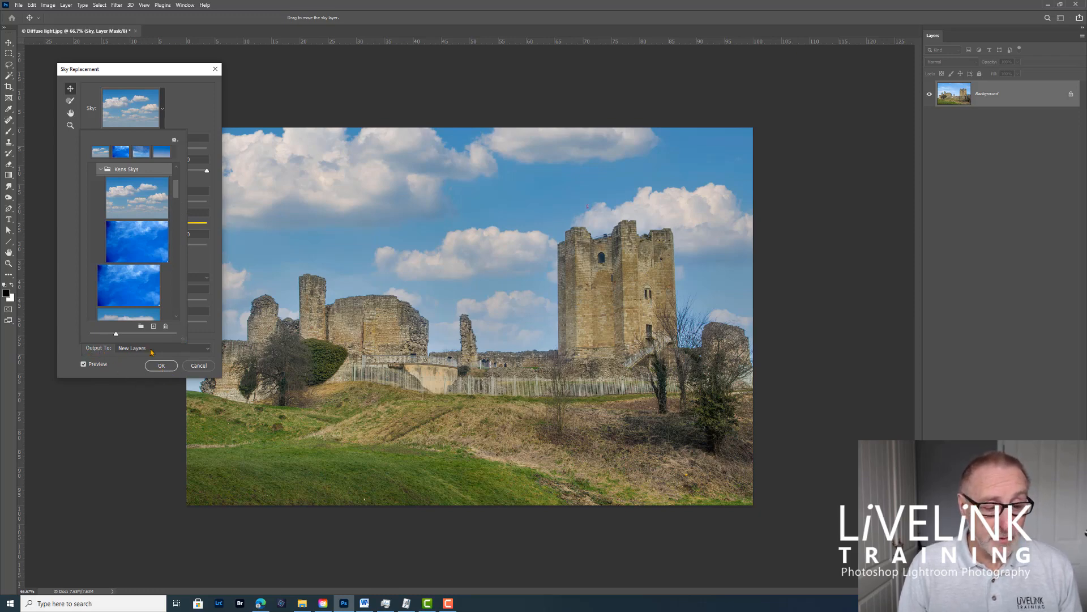
Step: Keep the output set to New Layers and apply the sky replacement
left_click(209, 348)
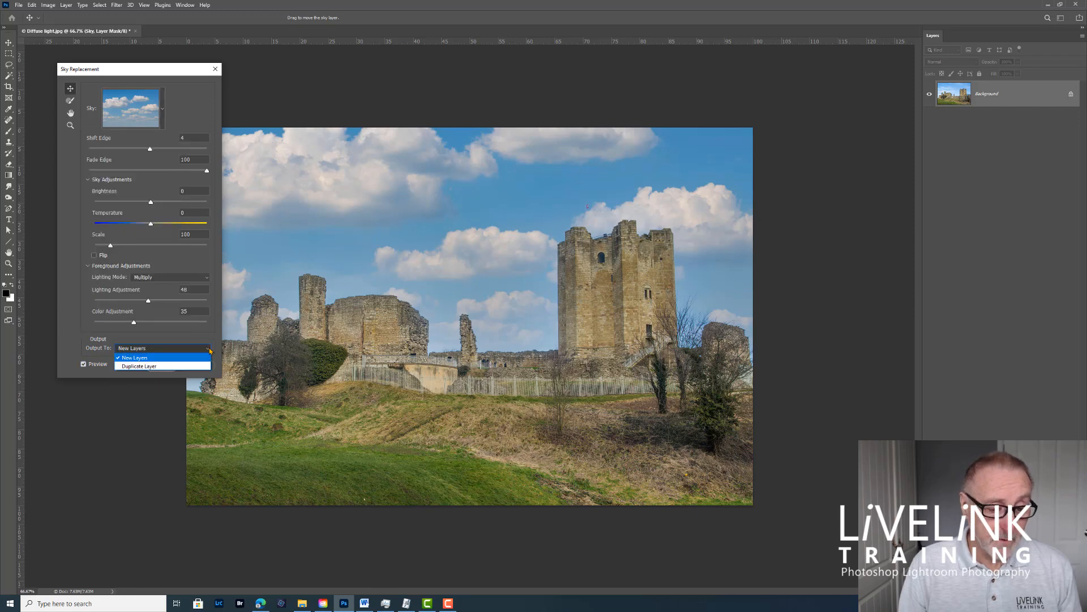
left_click(159, 358)
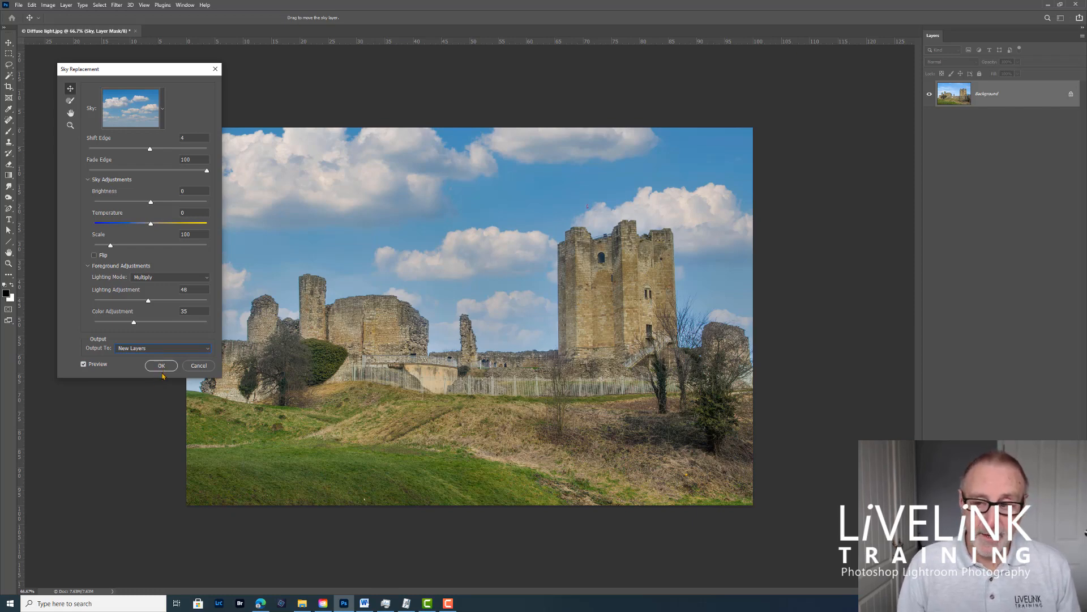
left_click(161, 368)
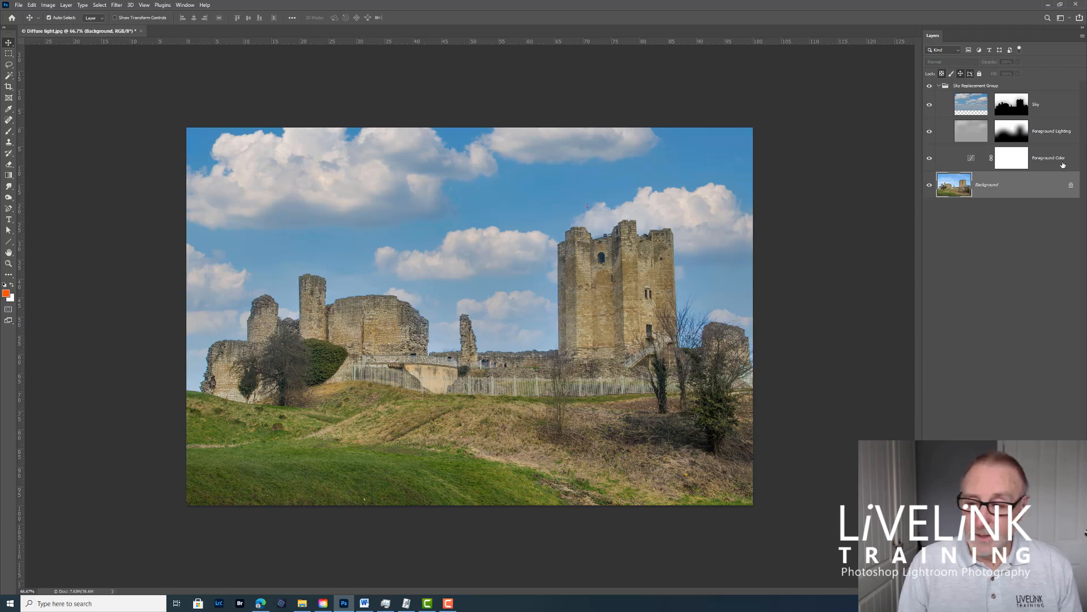
Step: Open the Foreground Color layer's Curves adjustment beside the photo and add a control point near the middle of the RGB curve
double_click(970, 161)
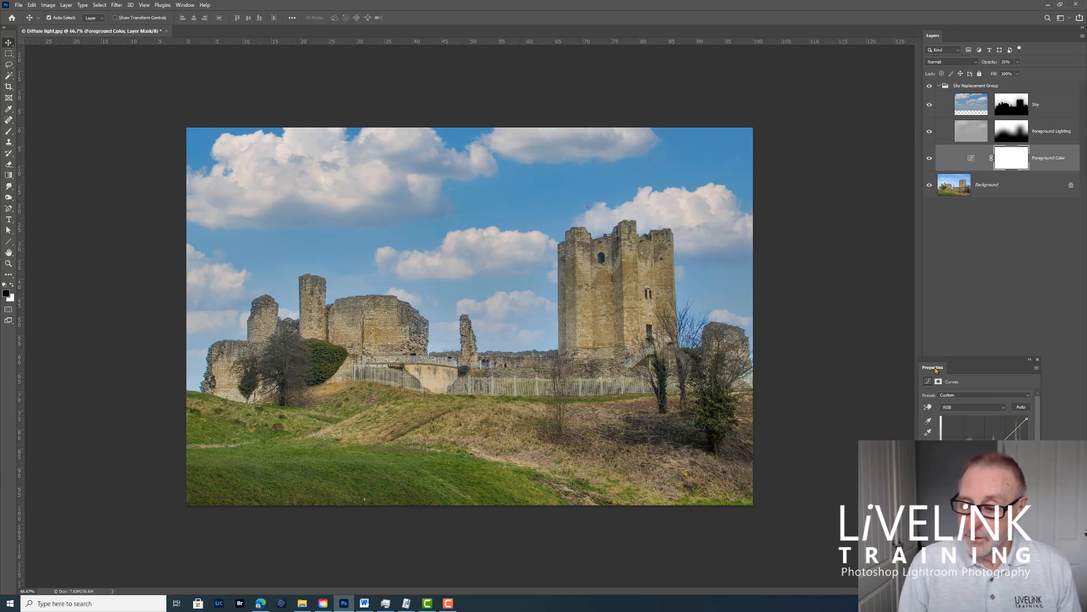
left_click_drag(936, 370, 788, 74)
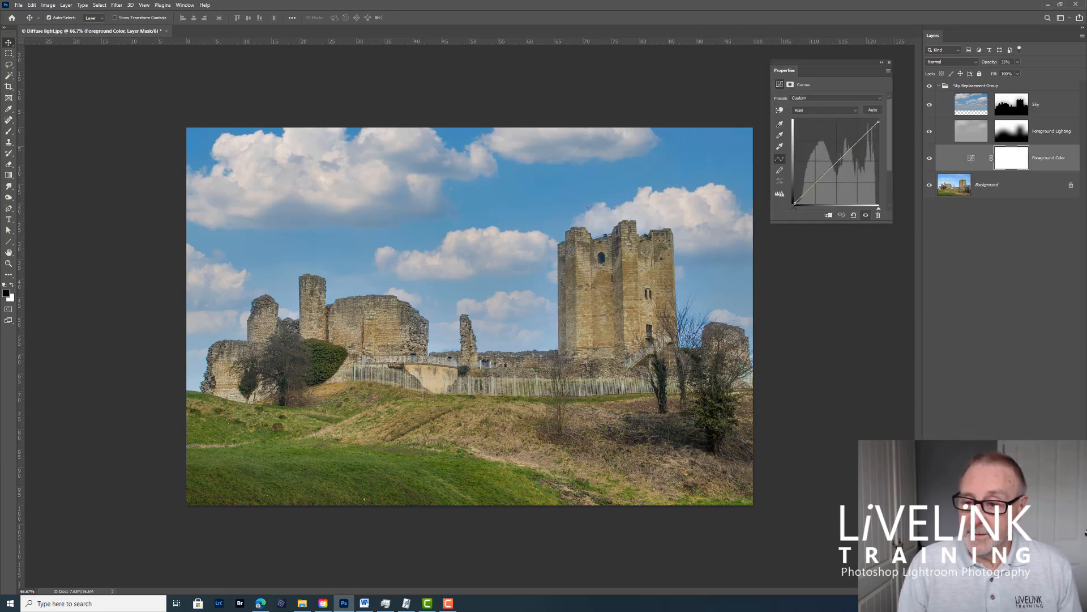
left_click_drag(840, 159, 842, 185)
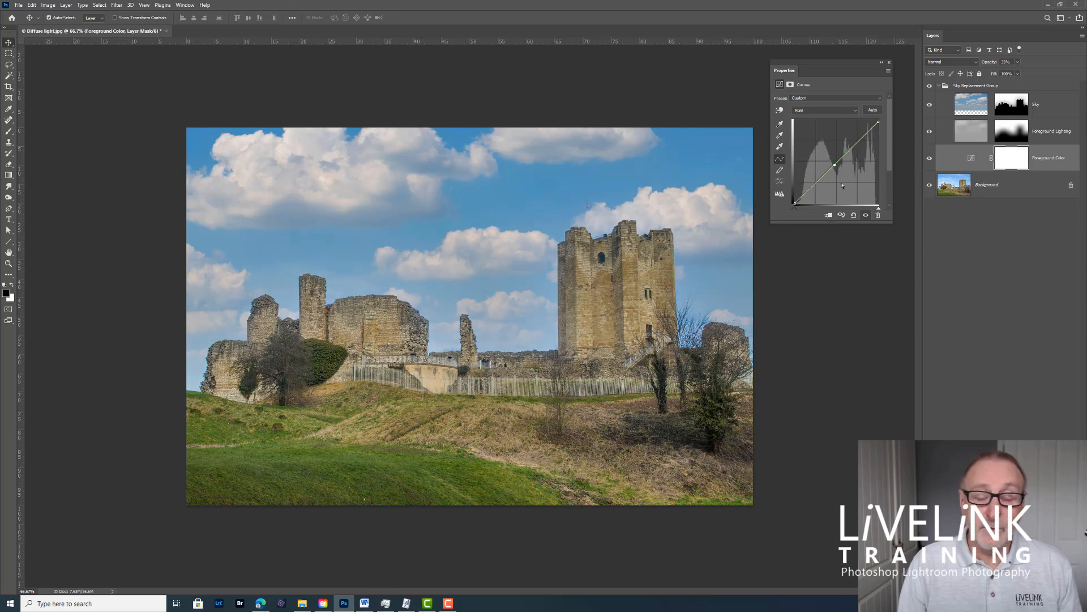